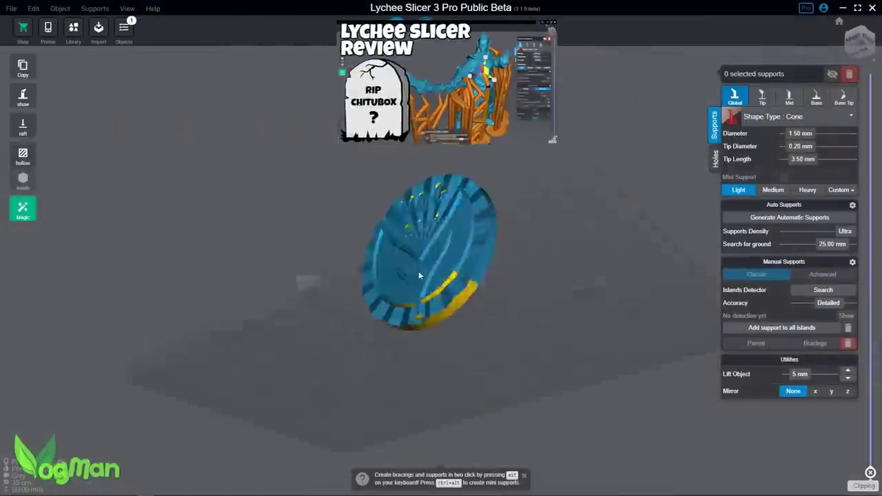
- Place a row of manual supports with the Light preset across the middle of the VOG coin's face
scroll(431, 319, "up", 3)
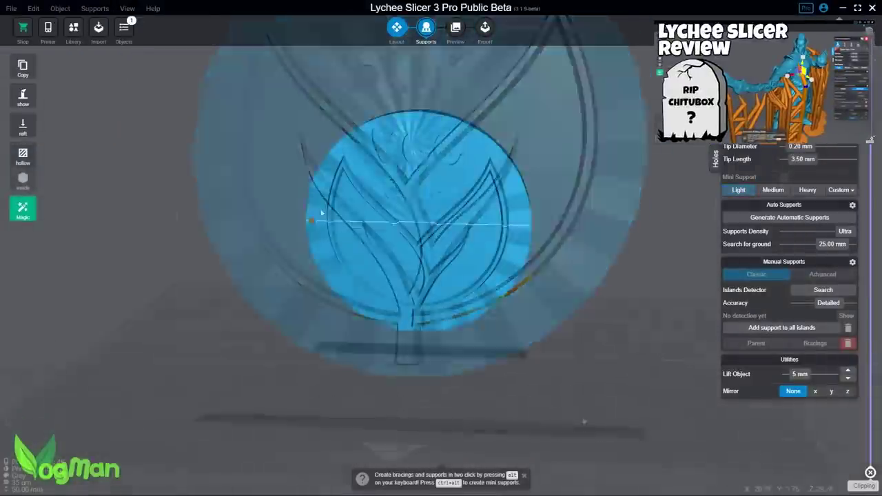
left_click(379, 219)
left_click(400, 215)
left_click(418, 219)
left_click(448, 229)
- Cycle the support display through Tips/Bases, Tips, Tips/Middle and Contact, and return it to All
mouse_move(33, 102)
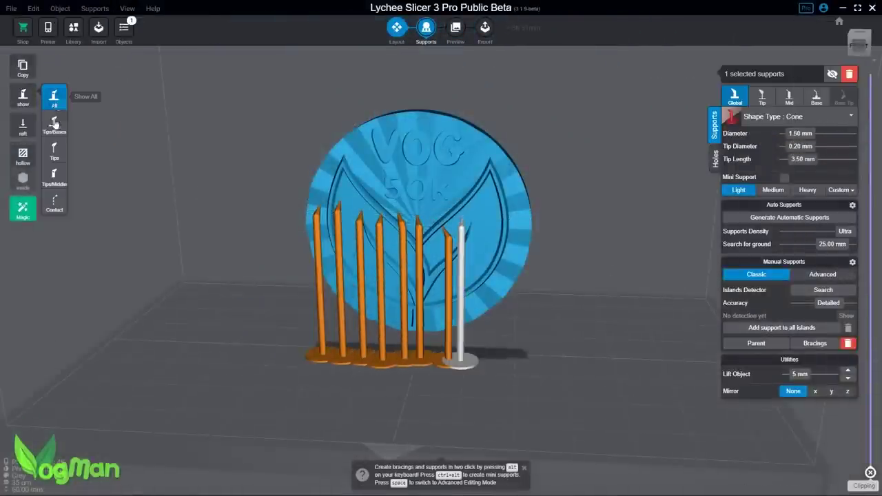
left_click(54, 124)
left_click(54, 149)
left_click(54, 174)
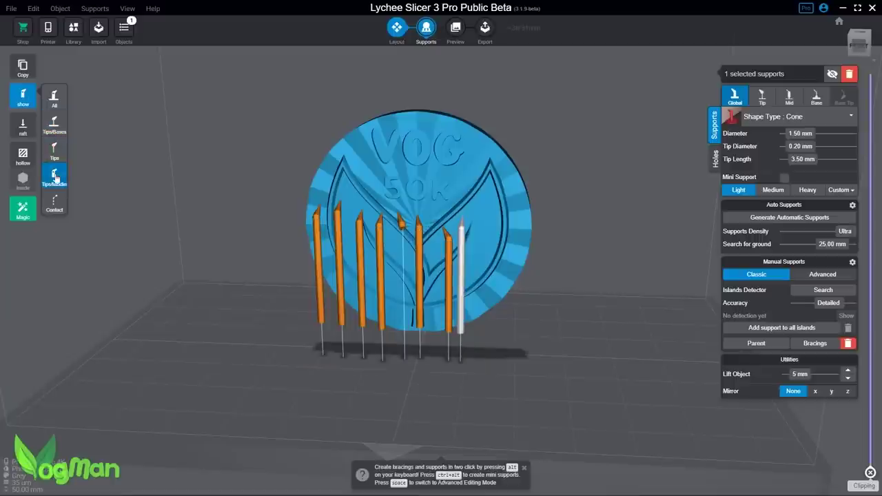
left_click(55, 201)
left_click(54, 96)
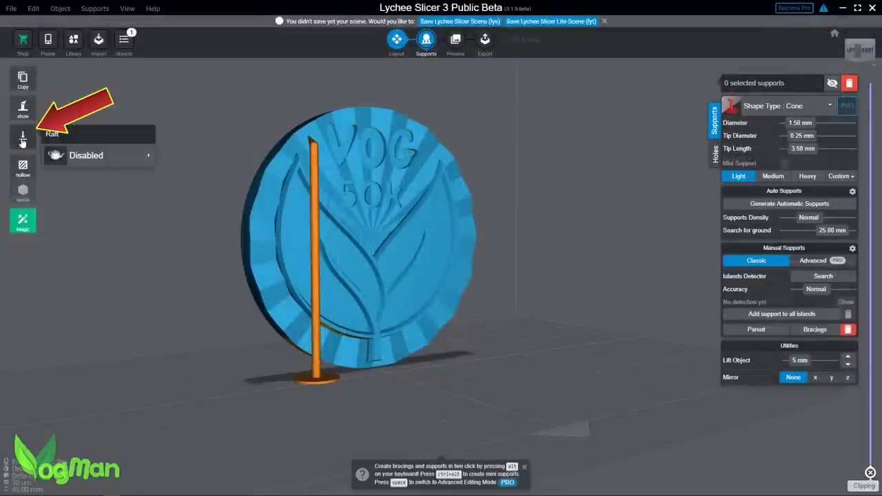
- Apply a Pixelate raft beneath the coin, replace it with a Rectangle raft and adjust the raft's thickness
left_click(150, 164)
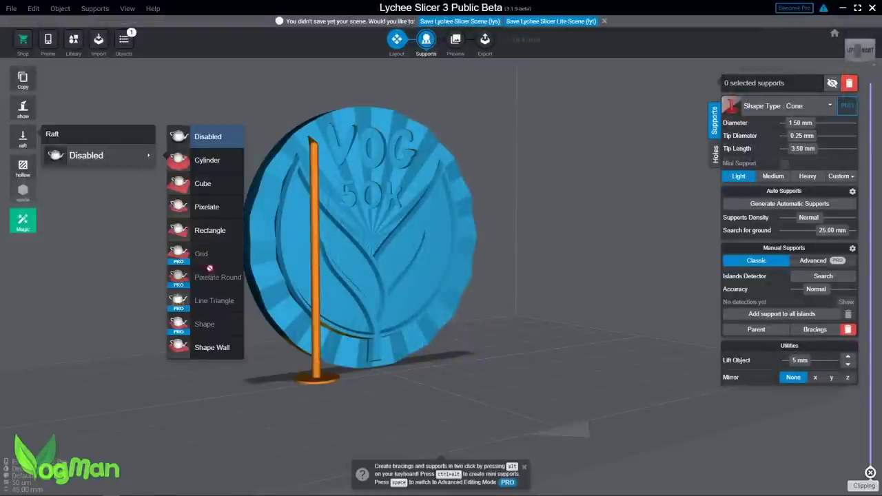
left_click(202, 207)
left_click(148, 123)
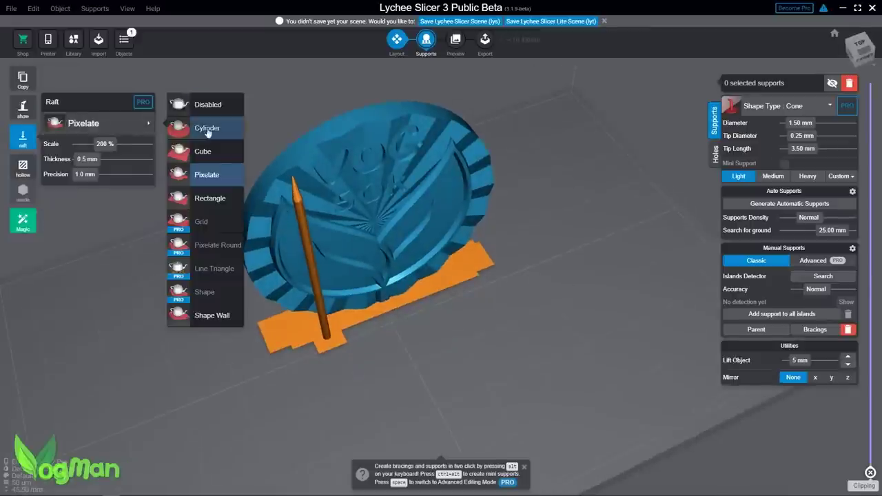
left_click(210, 197)
left_click_drag(115, 161, 87, 160)
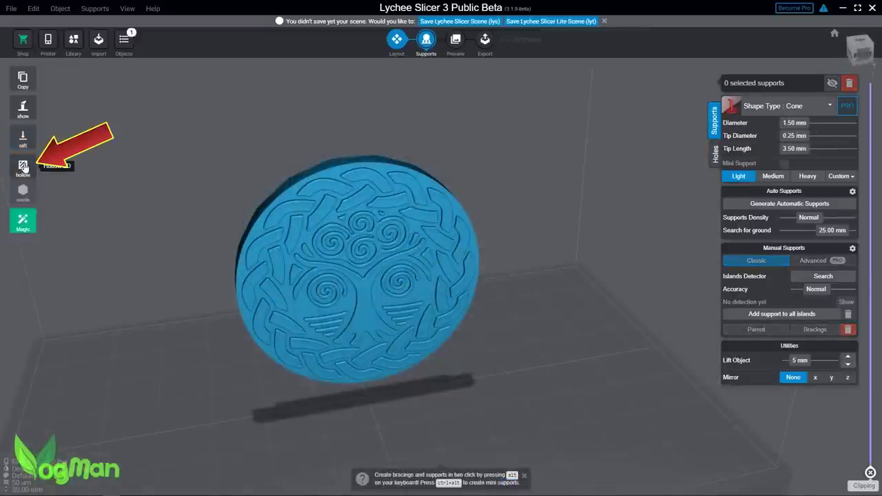
- Turn on 2D hollowing for the tree coin and raise its infill
left_click(23, 167)
left_click(94, 146)
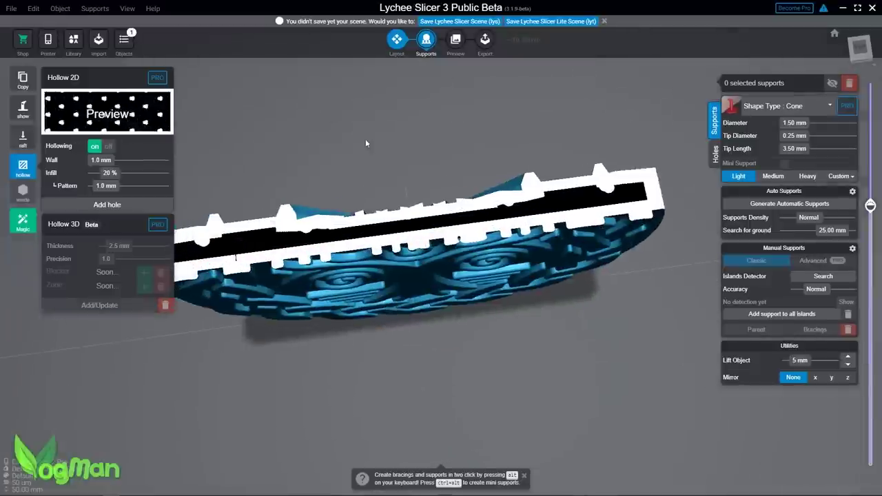
left_click_drag(111, 173, 146, 187)
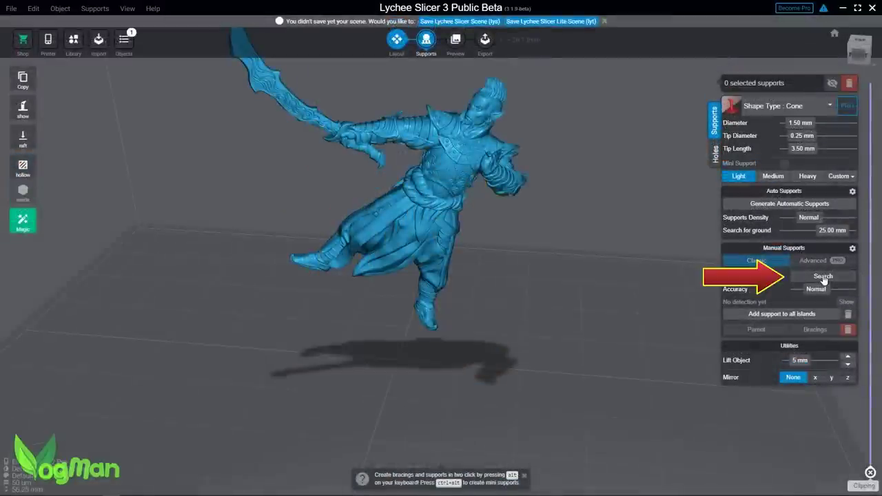
- Detect the islands on the swordsman figure and inspect its supports from several angles
left_click(822, 269)
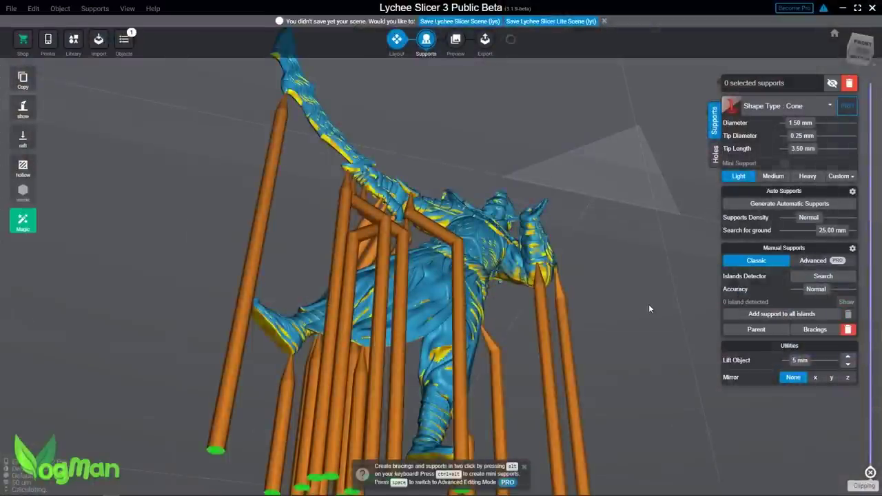
left_click_drag(647, 304, 641, 355)
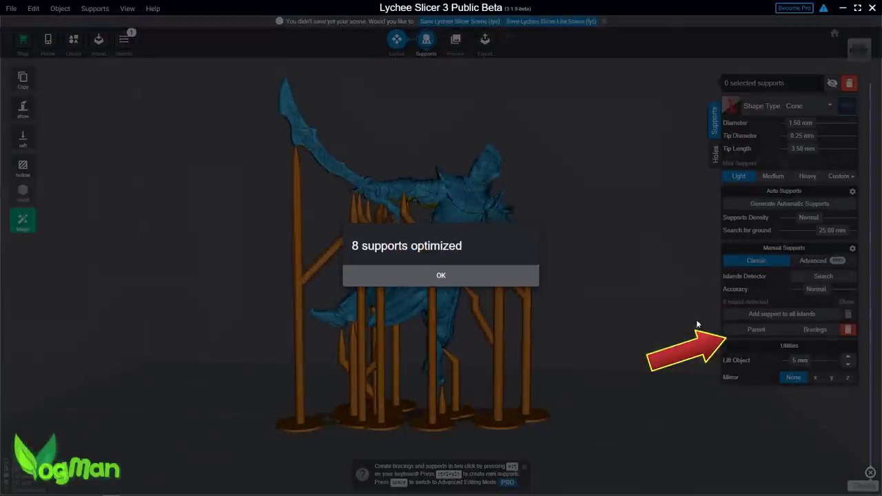
- Parent the figure's supports to optimize them and strengthen them with bracings
left_click(460, 277)
left_click_drag(646, 355, 624, 340)
scroll(620, 348, "up", 5)
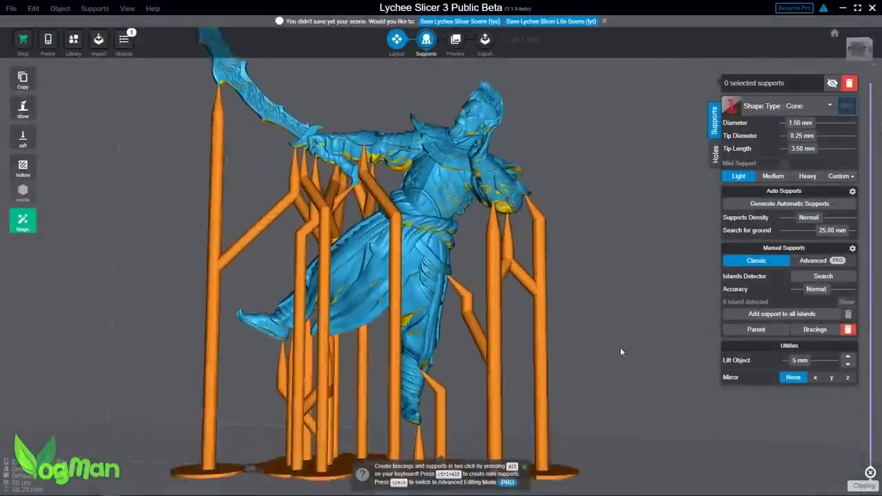
left_click_drag(520, 366, 620, 372)
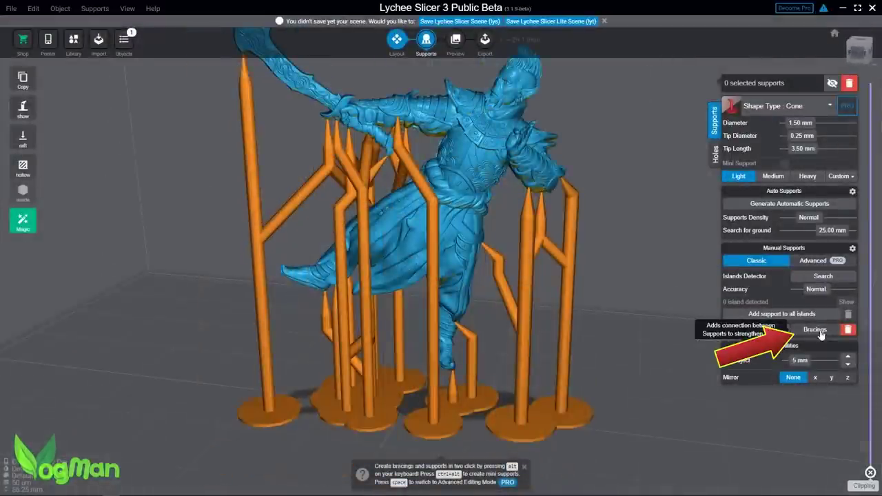
left_click(814, 330)
left_click(476, 279)
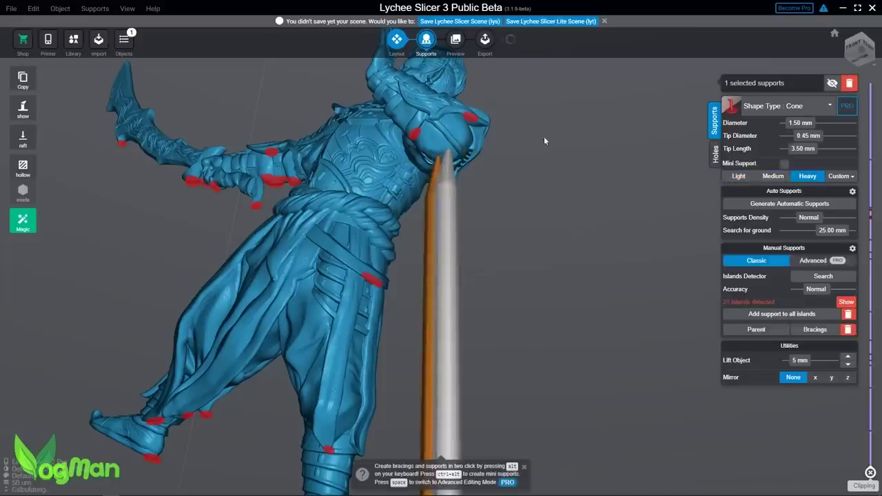
- Switch manual supports beneath the swordsman's bent elbow between the Heavy and Medium presets
left_click_drag(544, 136, 492, 448)
key("3")
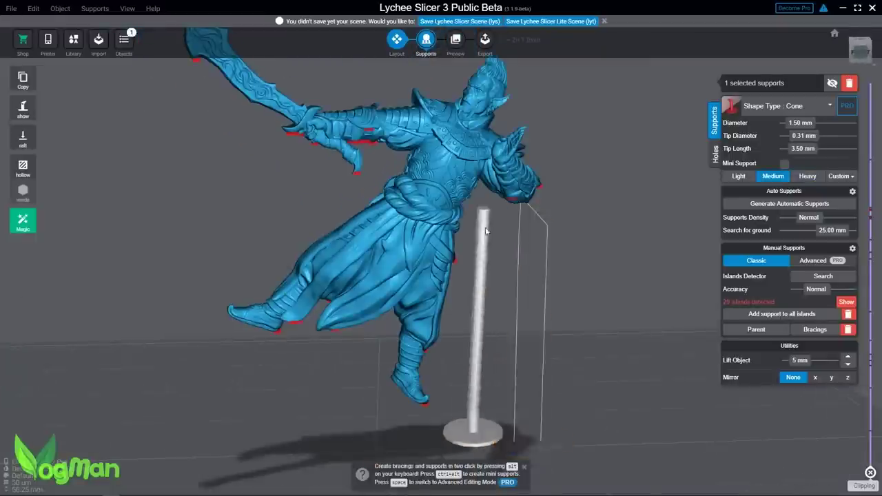
key("2")
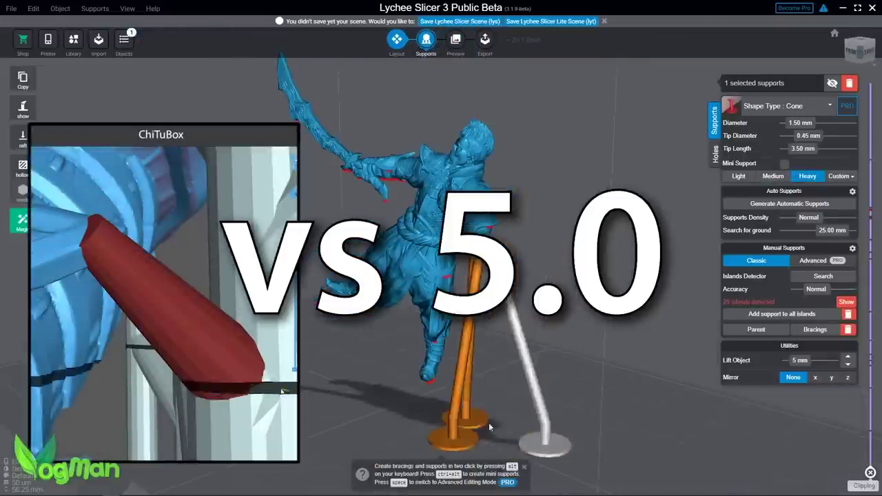
scroll(489, 423, "up", 3)
left_click_drag(488, 422, 506, 316)
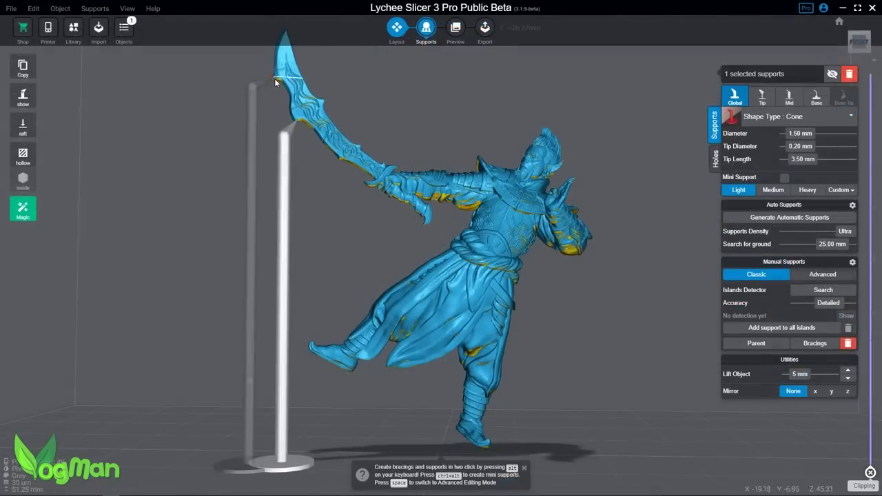
- Branch the sword supports onto one main support trunk and add a mini support to the figure
key("alt")
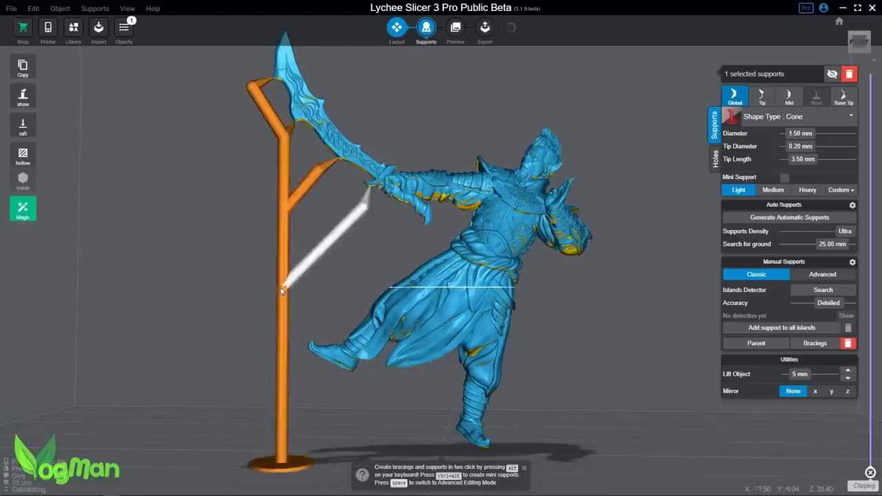
scroll(331, 193, "up", 5)
key("ctrl+alt")
left_click(510, 278)
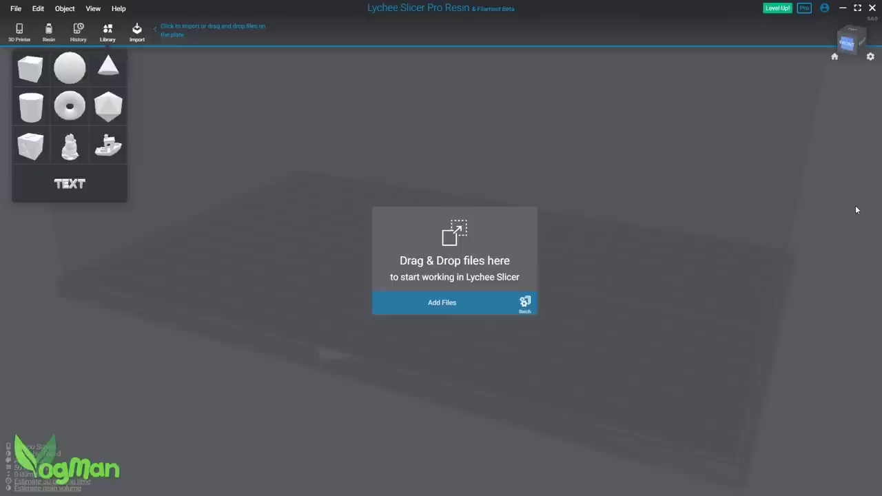
- Open the 3D printer list and start adding a printer of the filament type
left_click(19, 32)
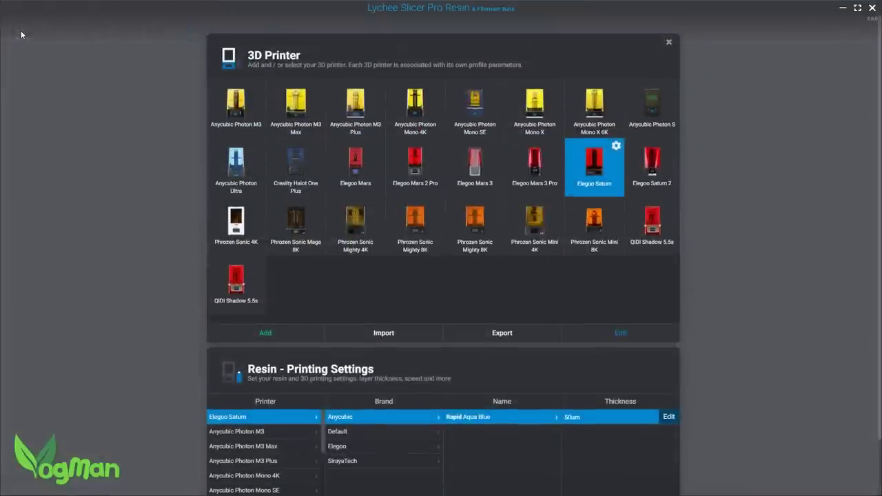
left_click(266, 335)
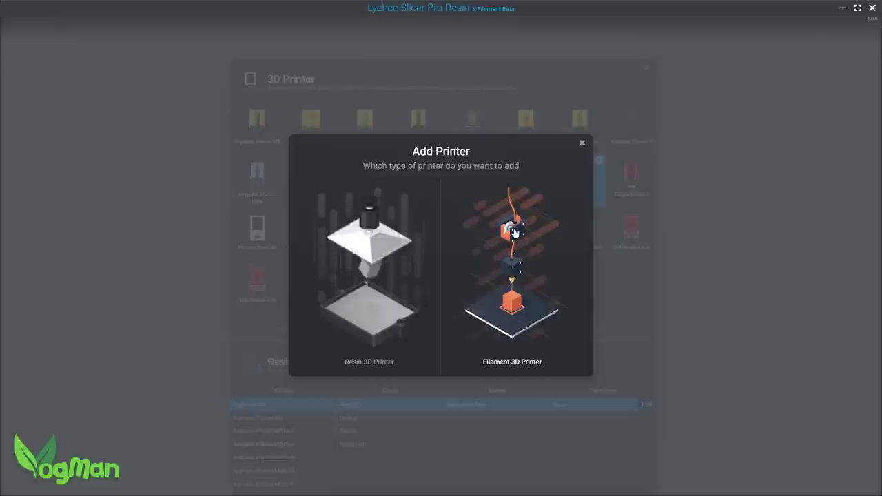
left_click(24, 36)
left_click(514, 312)
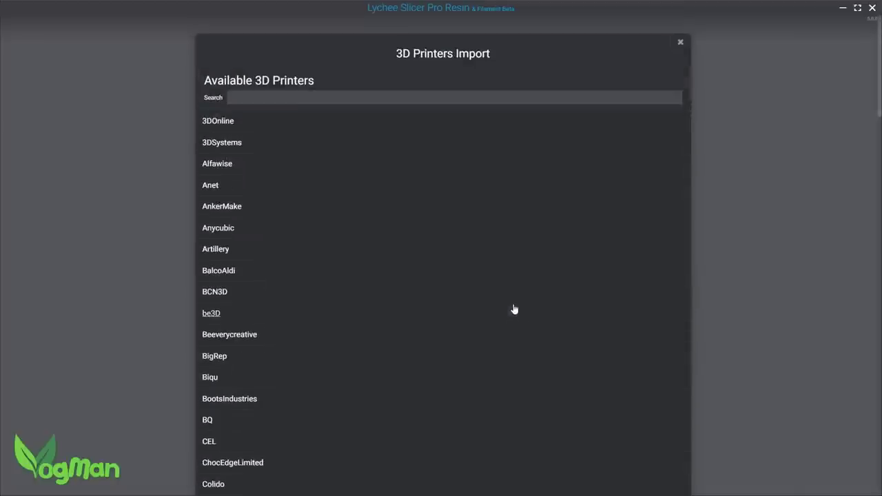
- Browse the available filament printer brands from the first to the last and back up
scroll(571, 173, "down", 5)
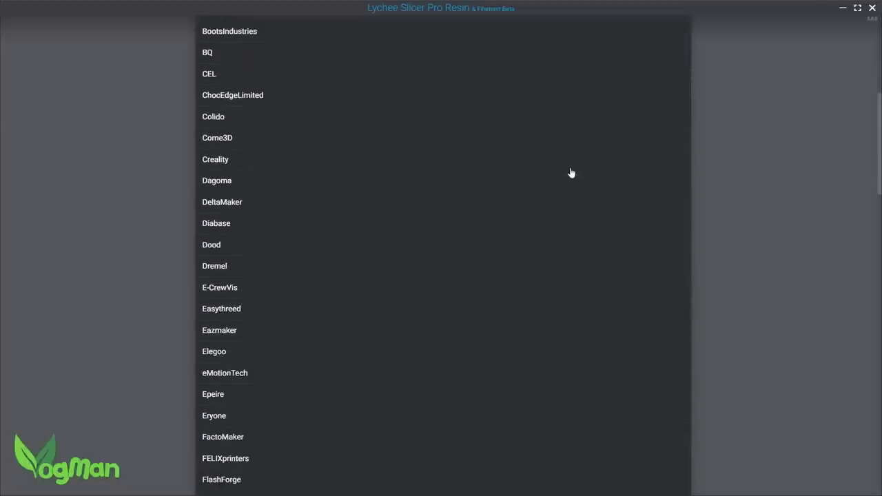
scroll(571, 173, "down", 5)
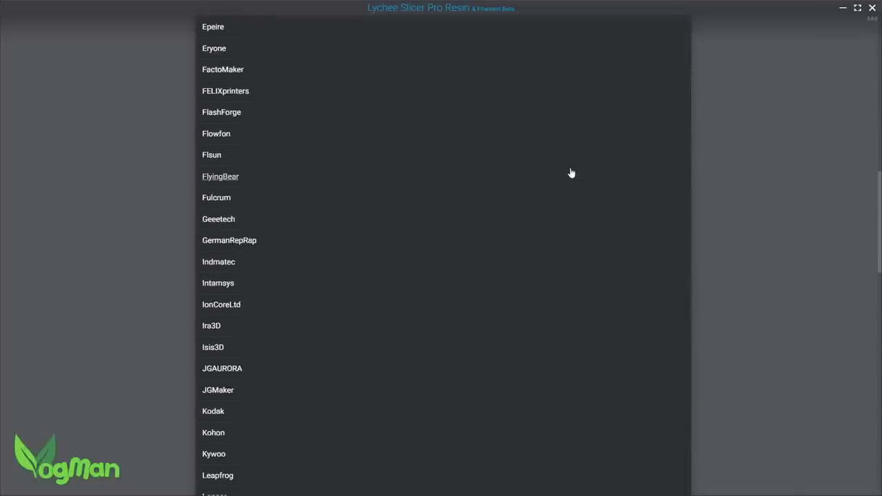
scroll(570, 173, "down", 3)
scroll(570, 173, "down", 3)
scroll(570, 173, "down", 5)
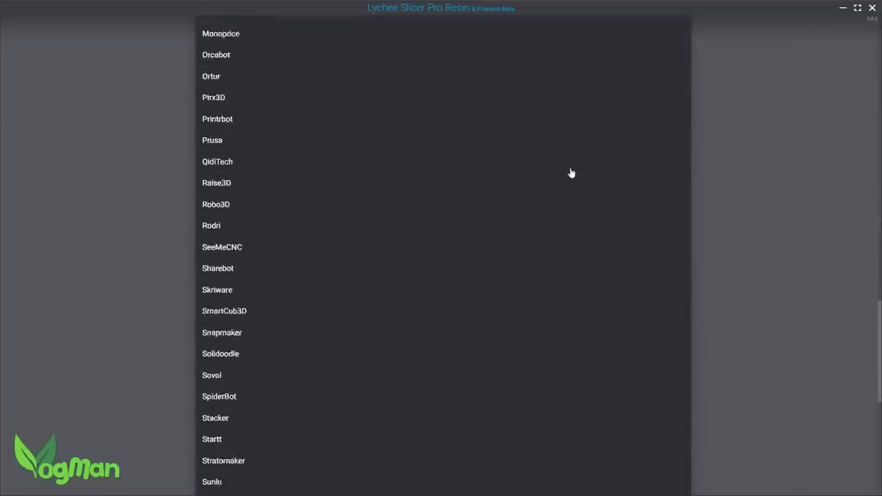
scroll(570, 173, "down", 3)
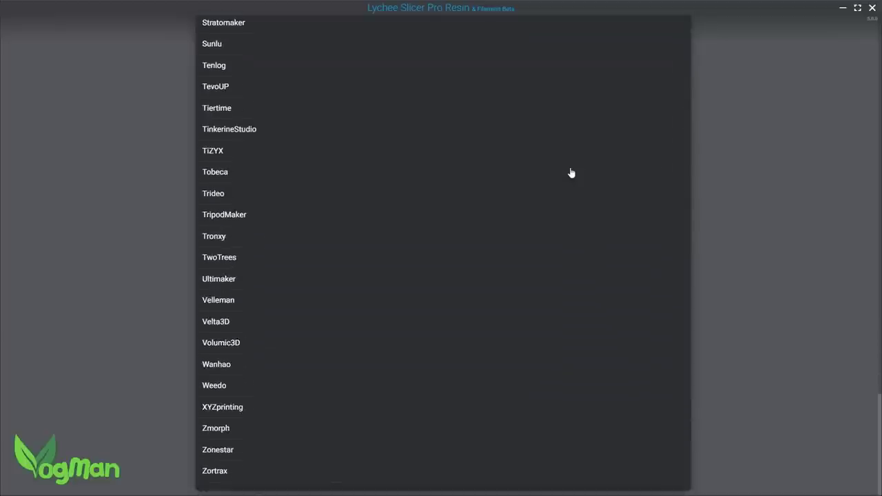
scroll(570, 173, "up", 5)
scroll(571, 173, "up", 10)
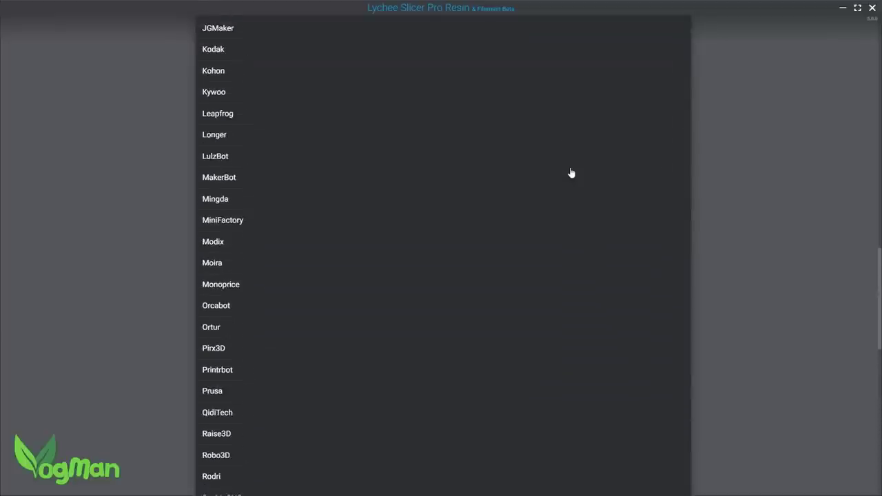
scroll(570, 173, "up", 8)
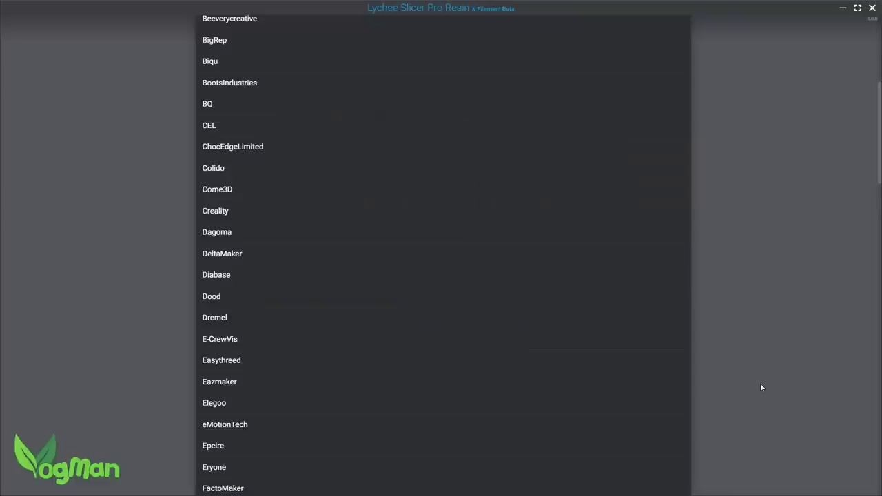
- Add the Elegoo Neptune 3 from the Elegoo filament printers
left_click(222, 407)
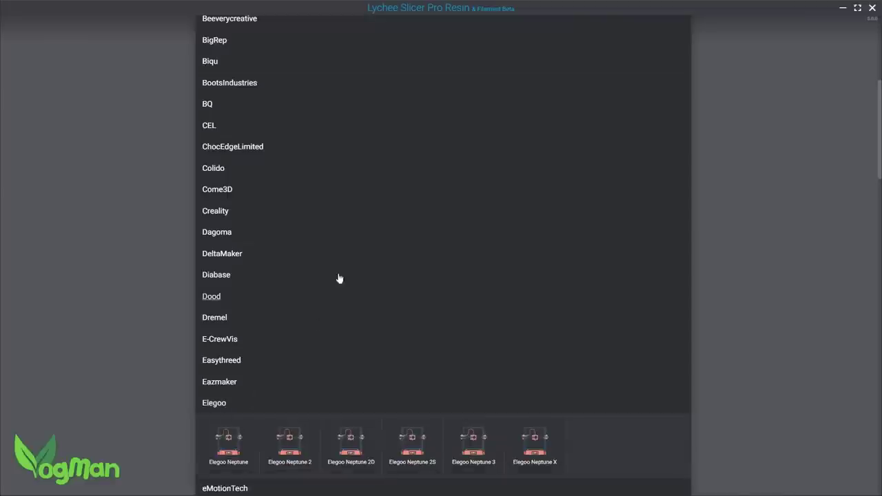
scroll(339, 277, "down", 4)
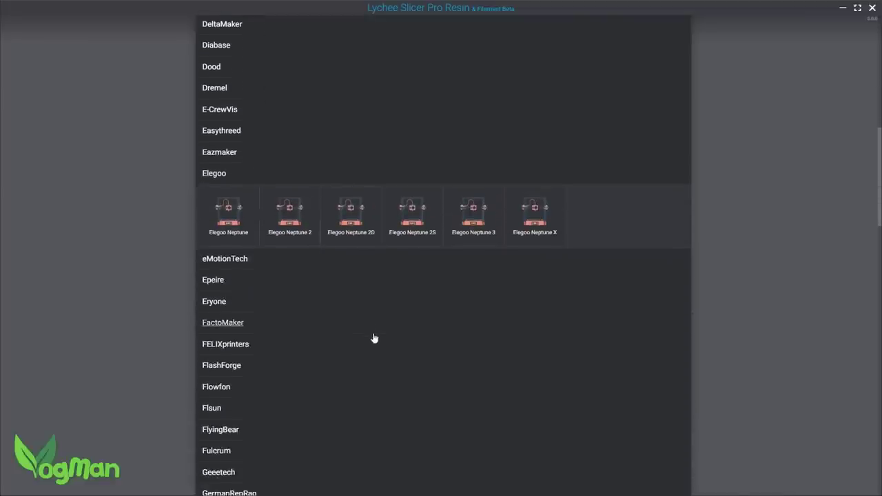
left_click(467, 219)
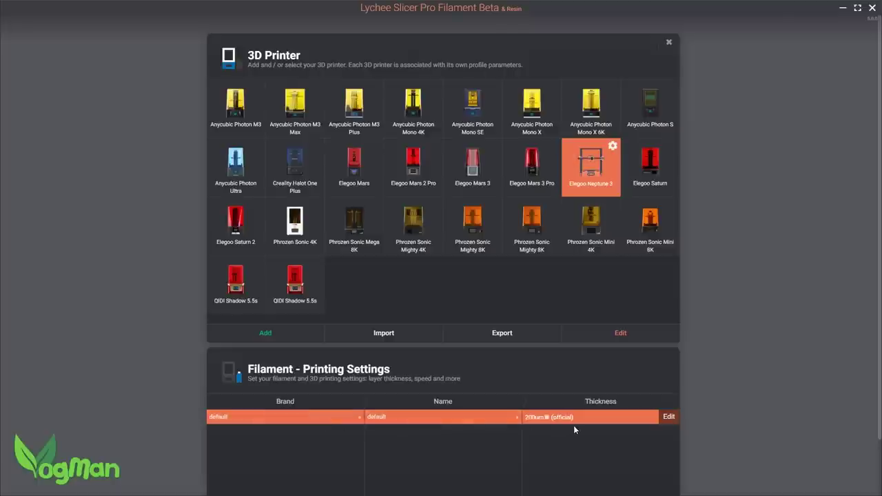
- Open the official default 200 um filament profile and copy it, associating the copy with the Elegoo Neptune 3
scroll(573, 425, "down", 1)
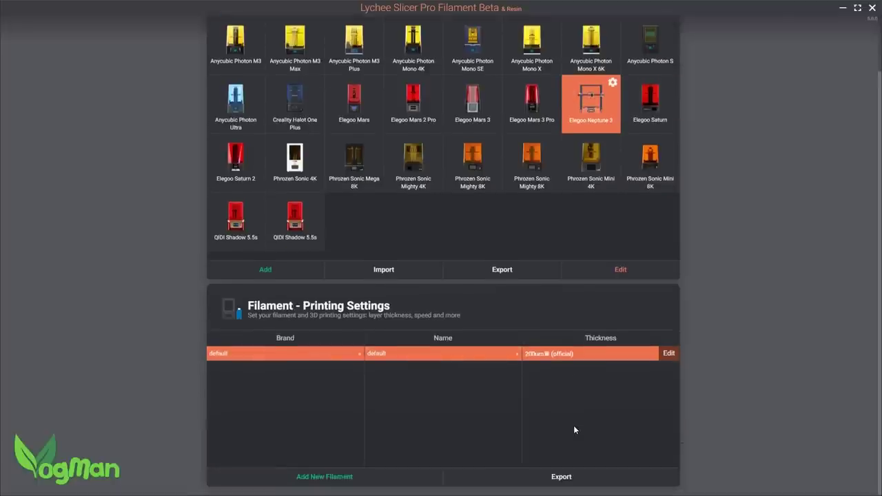
left_click(667, 355)
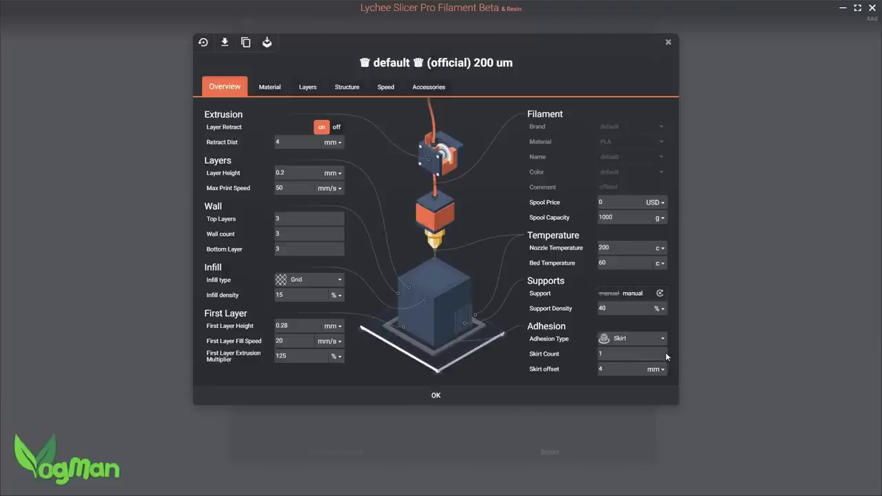
left_click(246, 44)
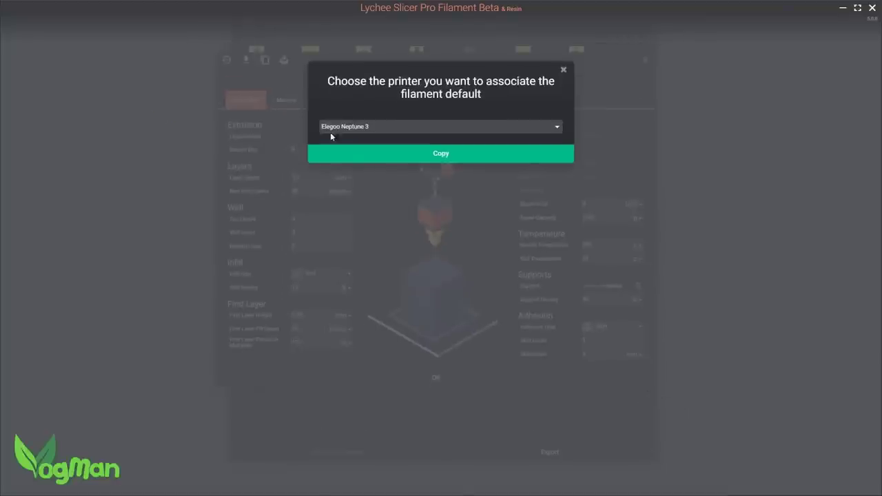
left_click(440, 153)
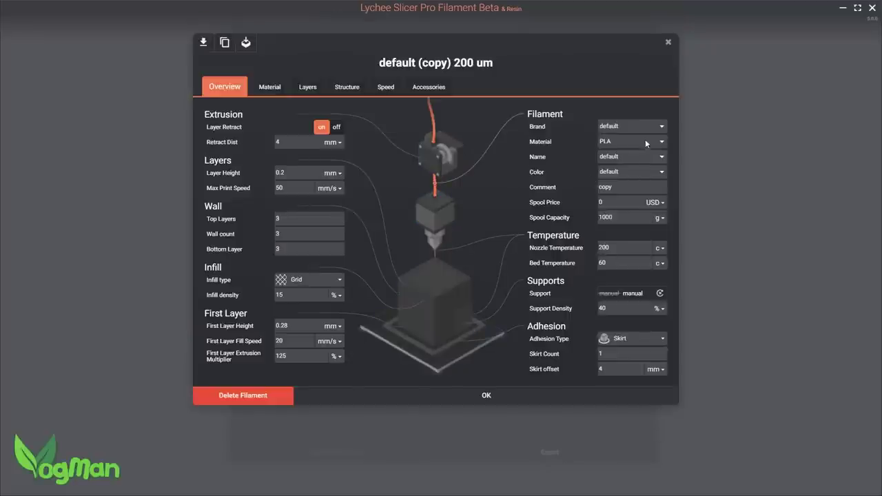
- Set the copied profile's filament brand to Sunlu, its name to Plus and its color to Grey
left_click(661, 126)
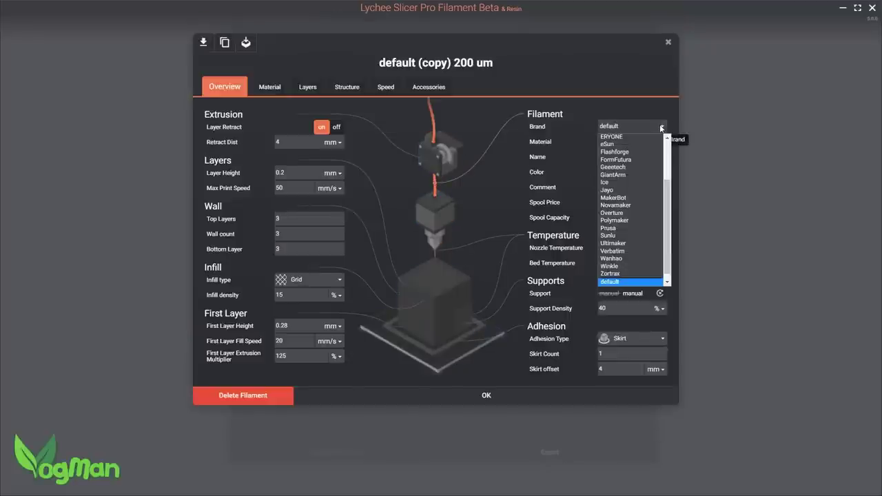
left_click(613, 236)
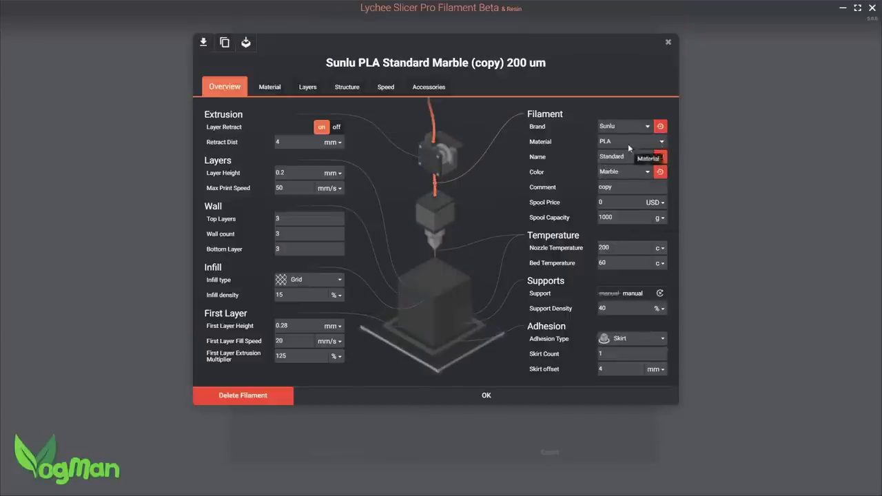
left_click(648, 156)
left_click(651, 180)
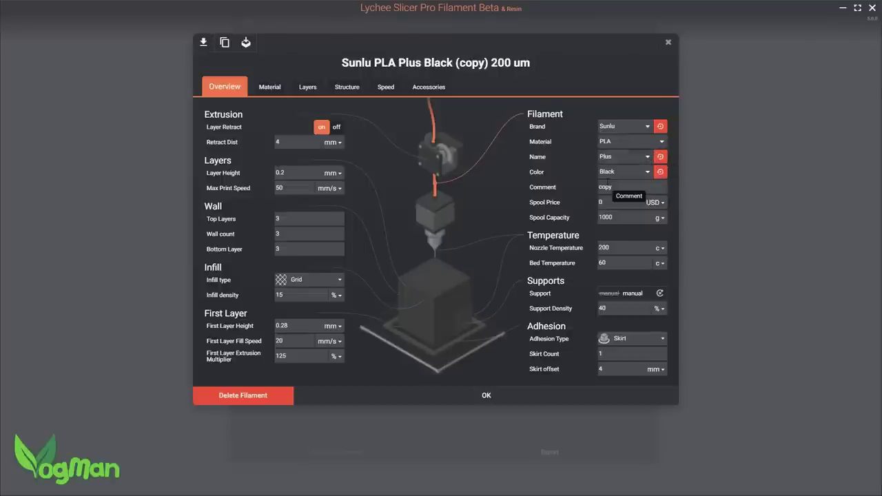
left_click(645, 174)
left_click(617, 202)
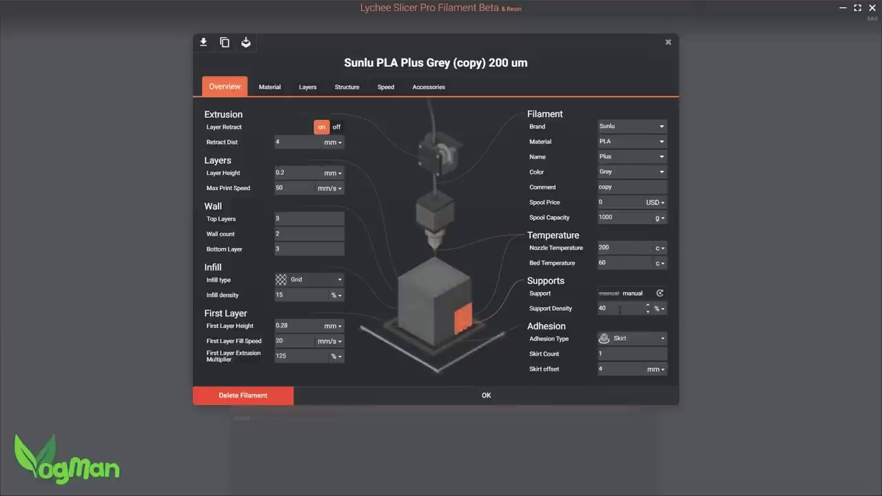
- Look through the adhesion types and infill types available for the Sunlu PLA Plus profile
left_click(660, 339)
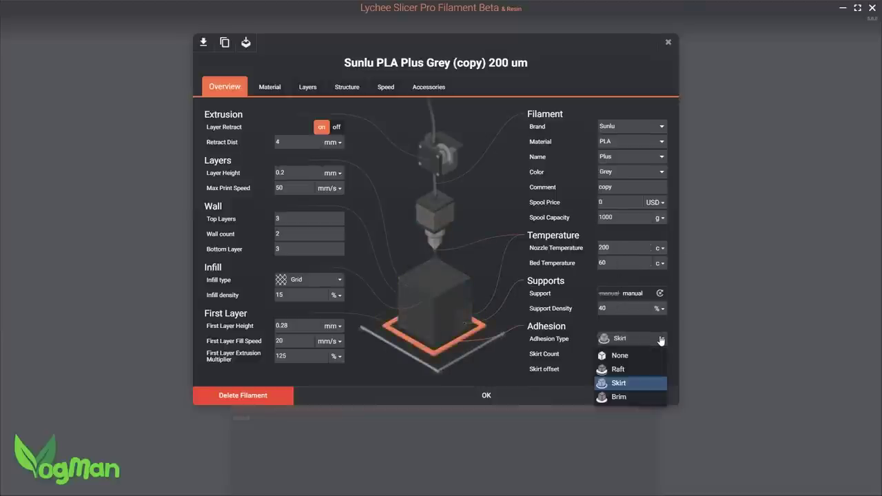
left_click(660, 339)
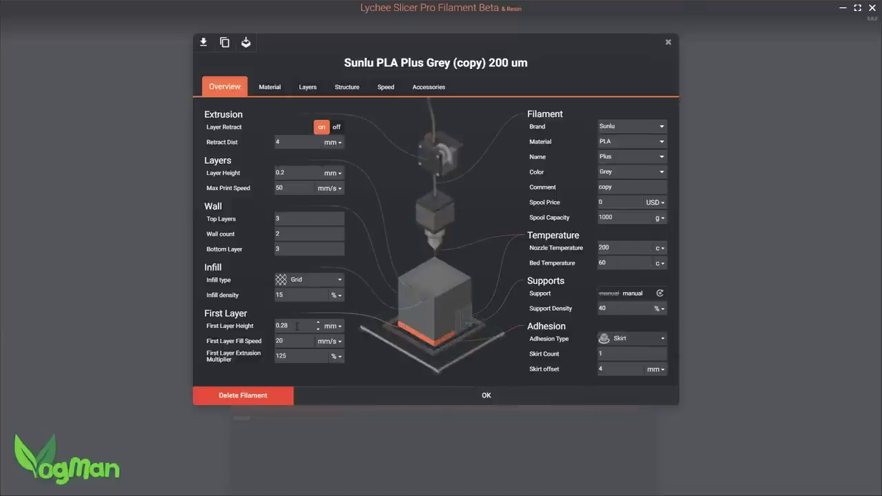
left_click(338, 283)
left_click(338, 283)
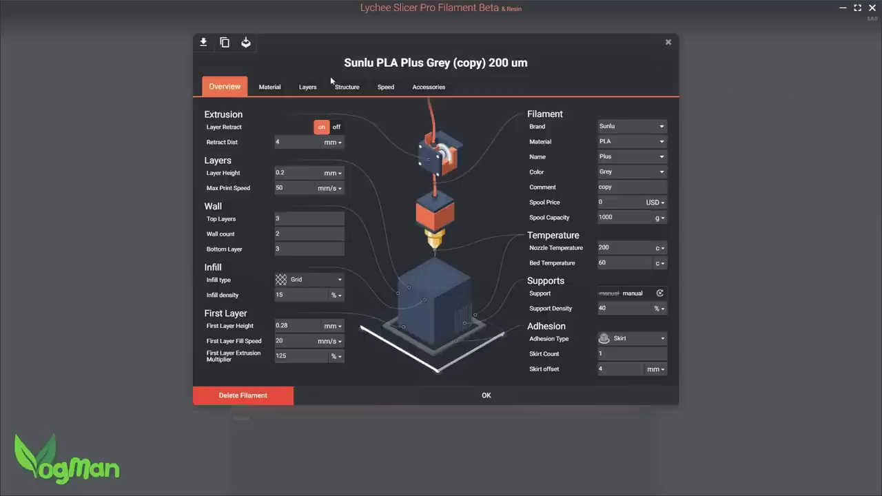
- Review the profile's material, layer, structure, speed and accessory settings and return to the overview
left_click(275, 90)
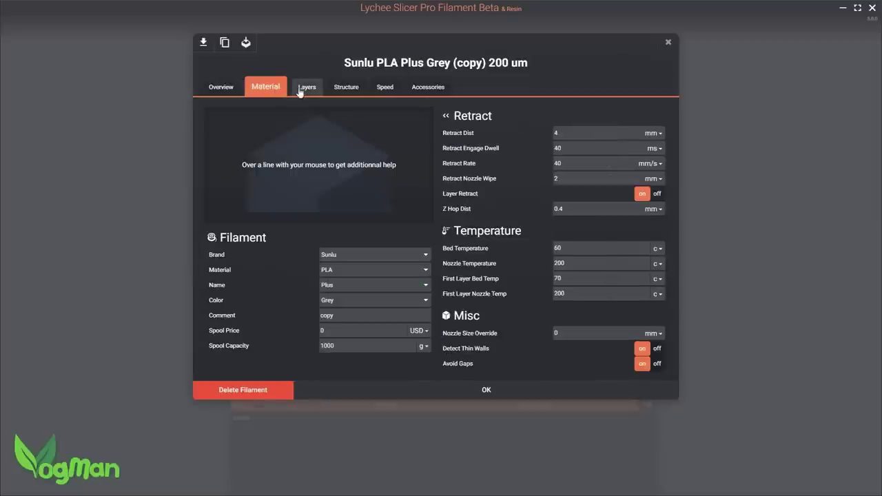
left_click(306, 91)
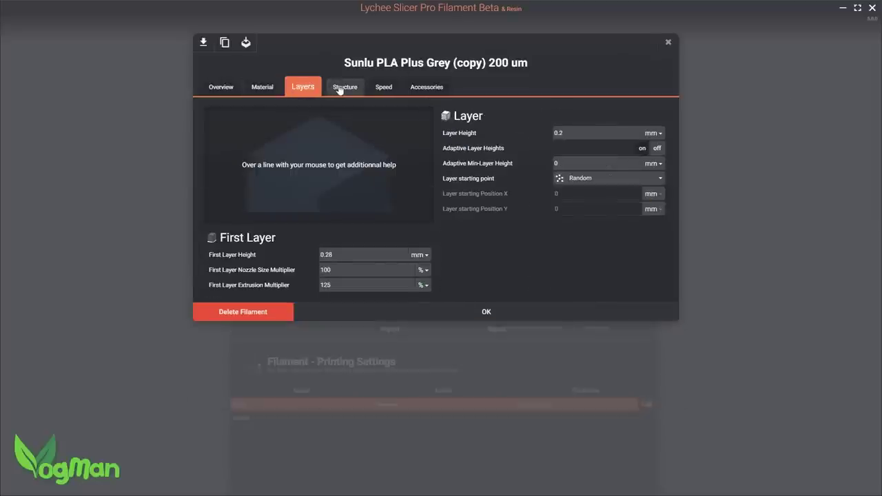
left_click(339, 89)
left_click(377, 88)
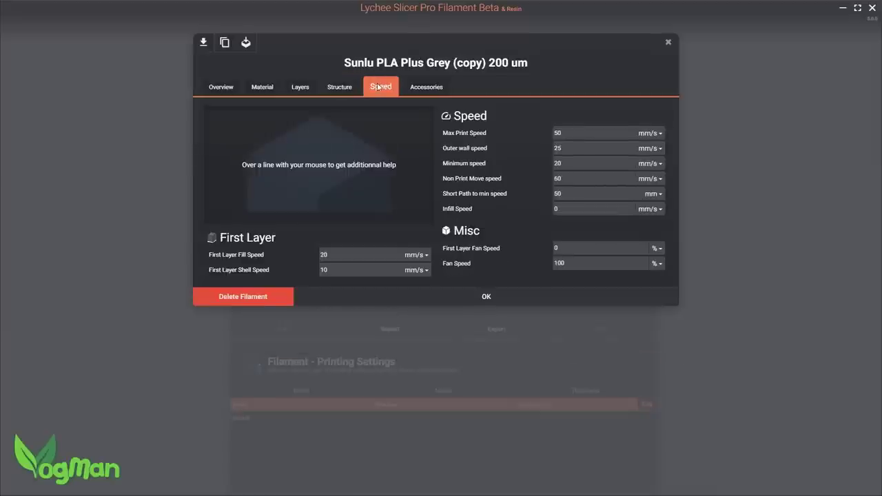
left_click(436, 92)
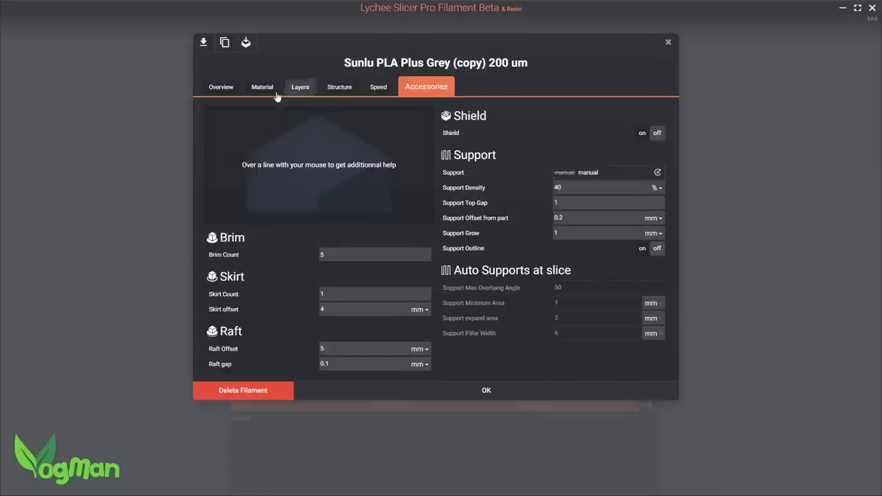
left_click(224, 93)
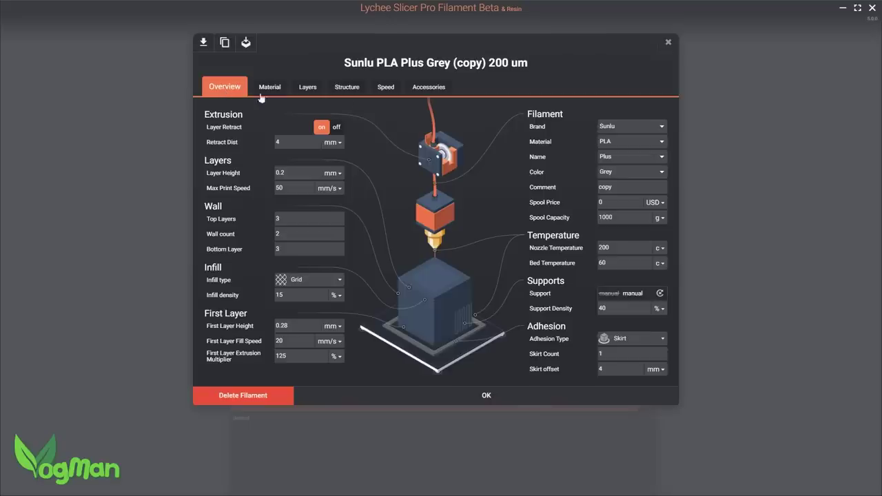
- Accept the filament profile and import vogman-fdm.stl from the External 8TB HD (I:) drive onto the build plate
left_click(486, 398)
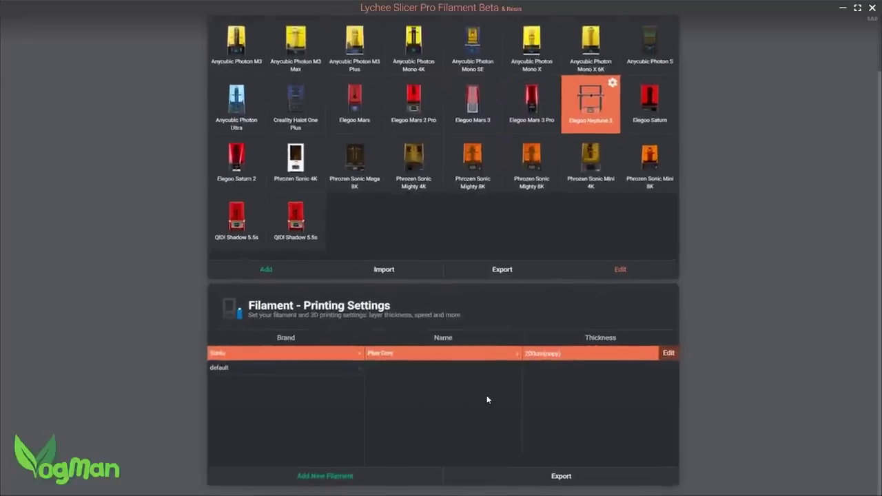
left_click(713, 417)
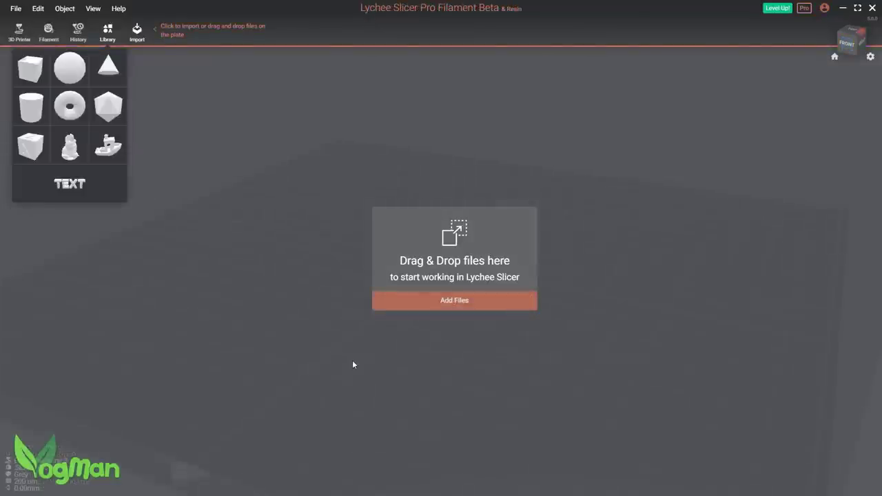
left_click(455, 302)
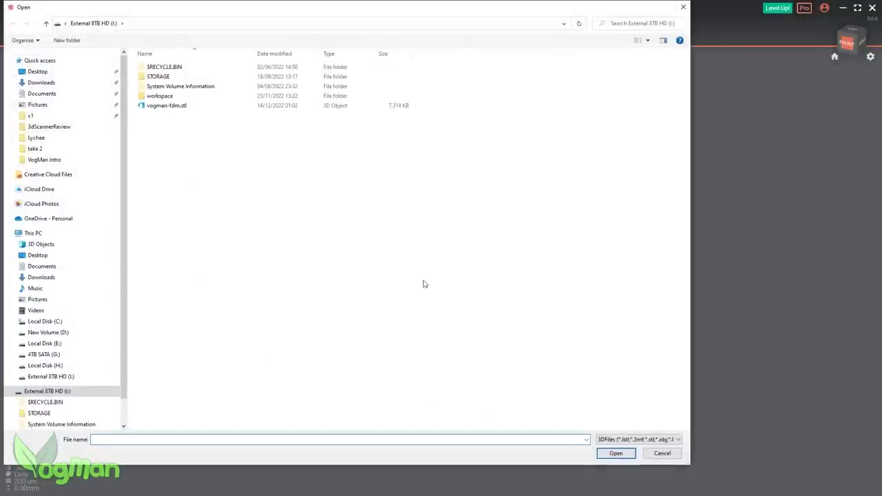
left_click(172, 107)
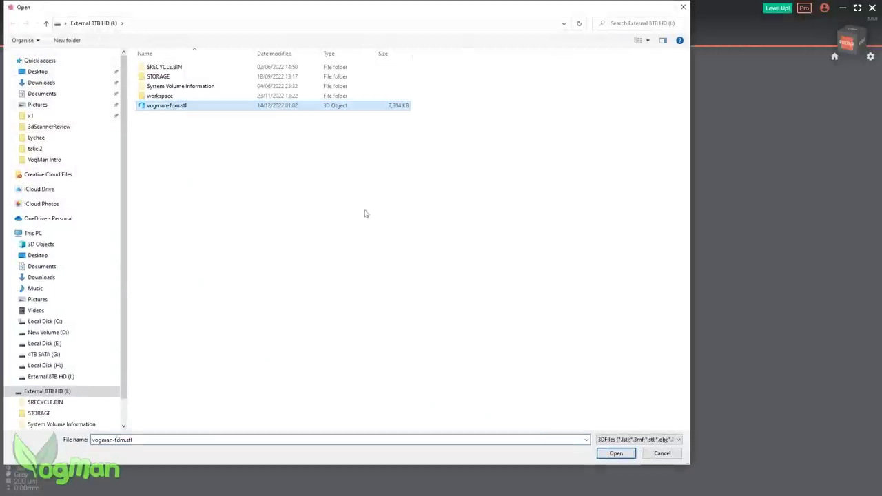
left_click(614, 454)
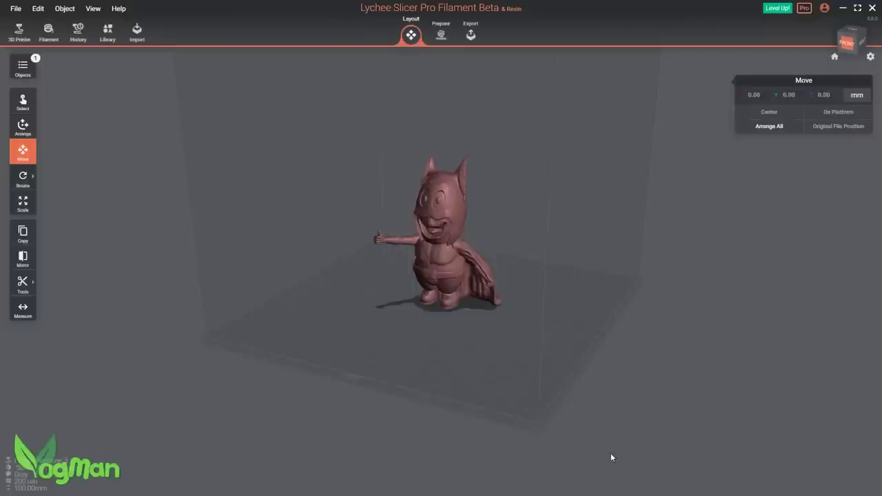
- Select the imported figure and repair the holes in its 3D model
left_click(462, 265)
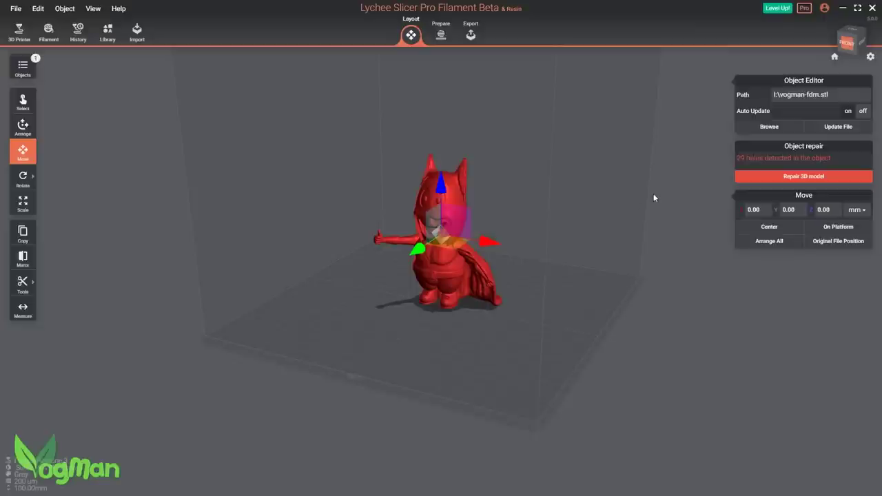
left_click(774, 177)
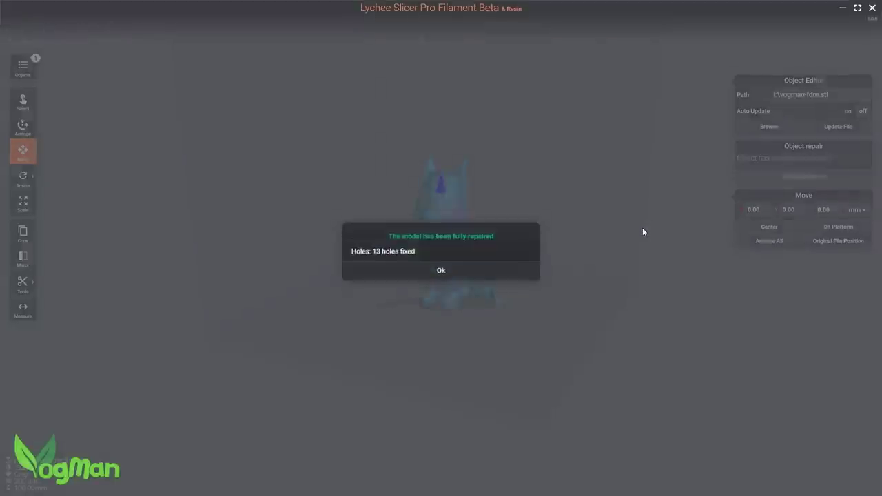
left_click(438, 274)
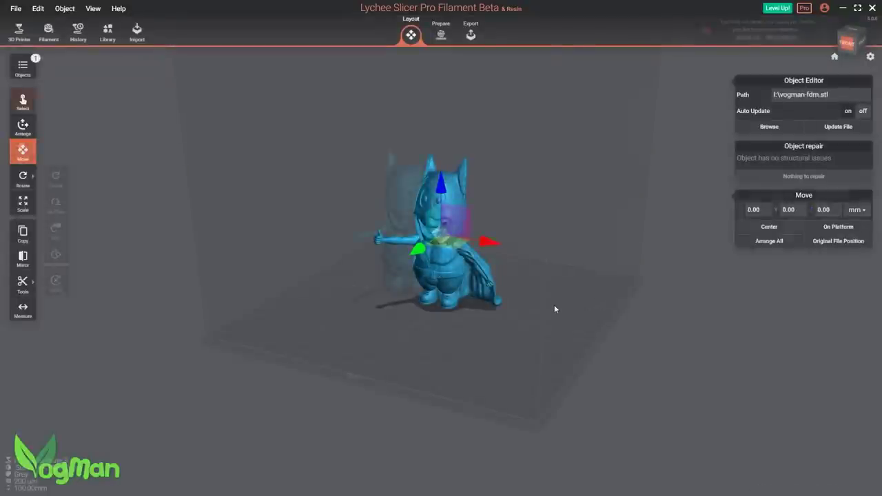
- Try moving the figure across the build plate with Arrange and scaling it down to about 55% of its height
key("a")
left_click_drag(554, 305, 421, 261)
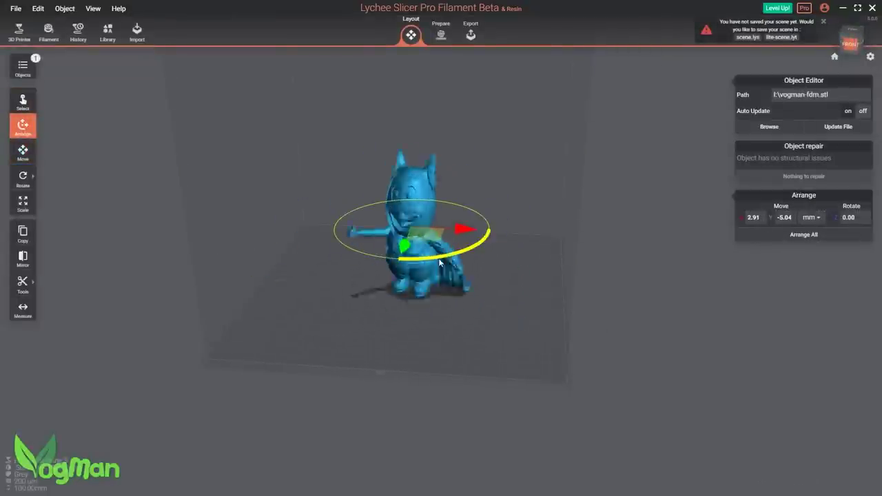
mouse_move(27, 169)
left_click(22, 205)
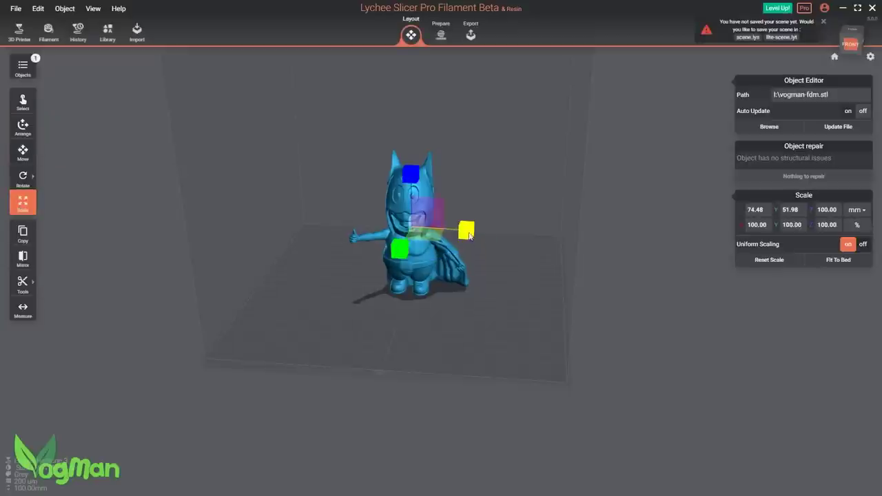
left_click_drag(406, 230, 412, 193)
left_click_drag(466, 192, 473, 271)
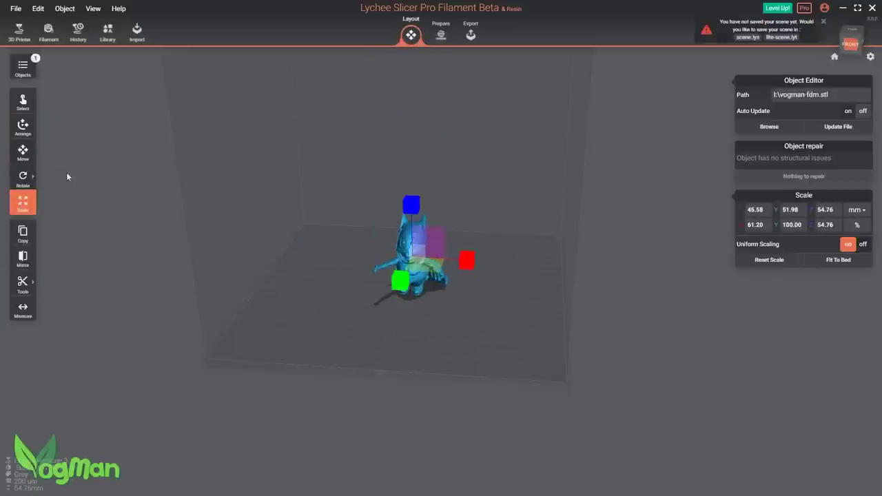
- Try out the Rotate tool on the figure and leave it
left_click(22, 176)
left_click_drag(443, 215, 432, 239)
key("Escape")
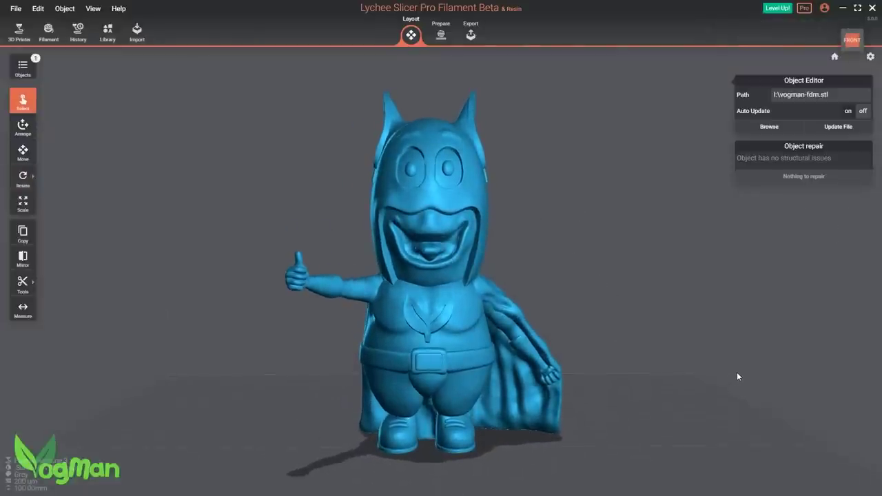
- Inspect the figure from all sides and examine its generated supports in the layer preview of Elegoo Cura
left_click_drag(737, 372, 74, 368)
left_click_drag(820, 387, 621, 410)
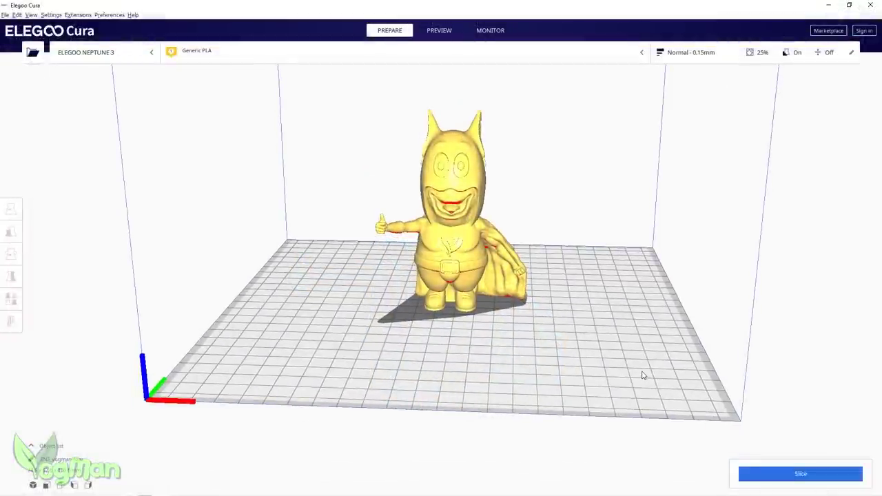
right_click_drag(641, 376, 440, 380)
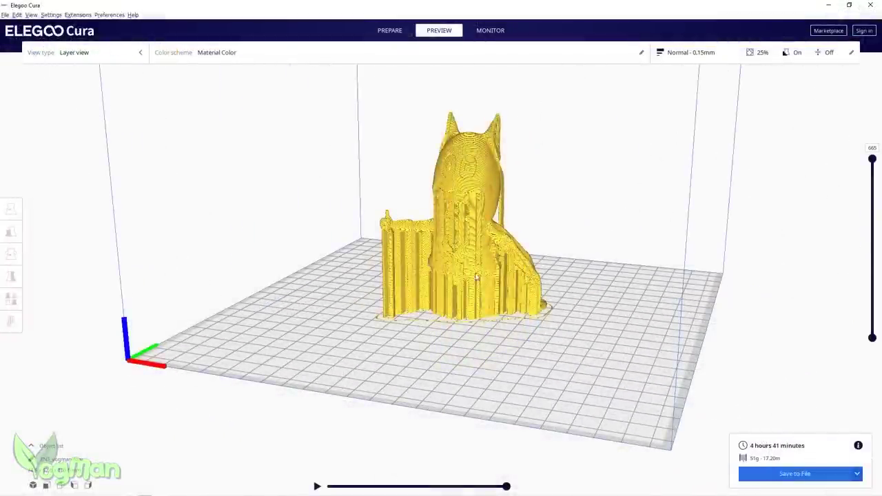
scroll(495, 184, "up", 3)
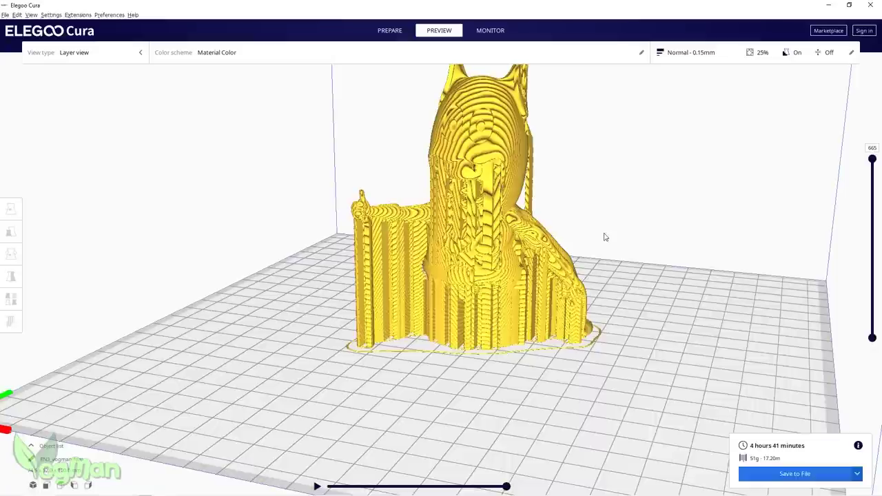
right_click_drag(603, 237, 714, 270)
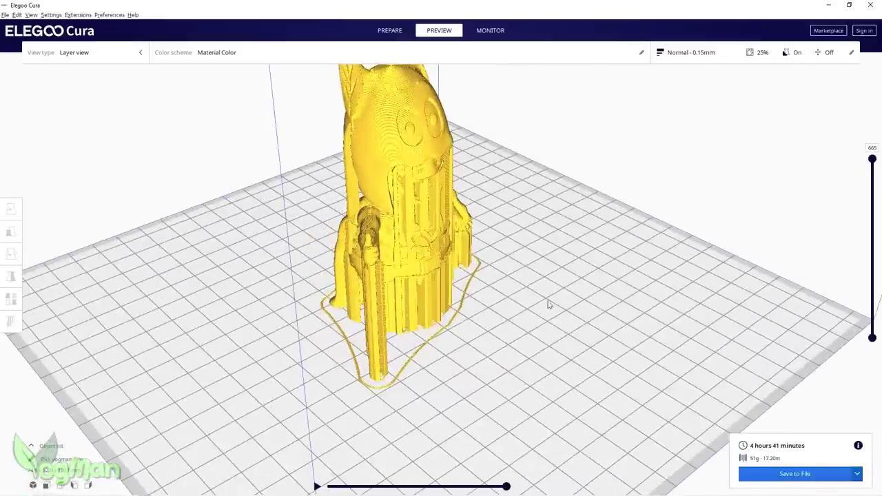
right_click_drag(549, 304, 441, 281)
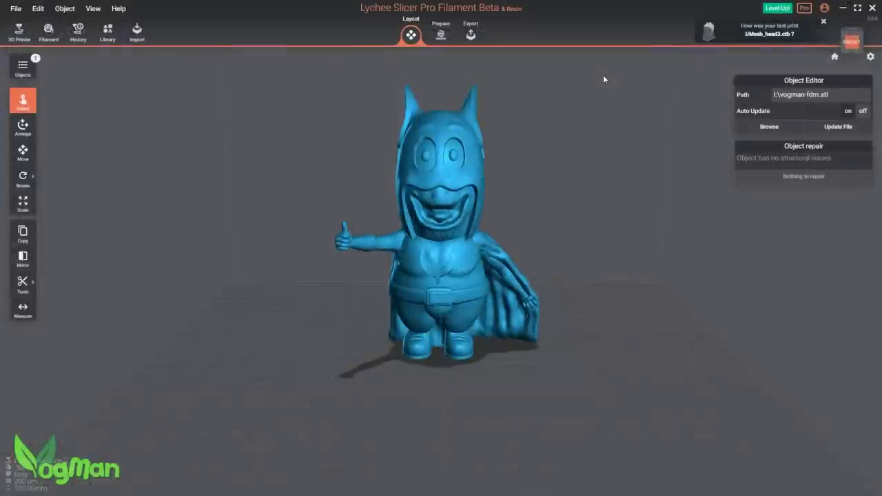
- Switch back to Lychee Slicer and open the figure's support settings in the Prepare stage
left_click(441, 36)
left_click_drag(559, 272, 379, 297)
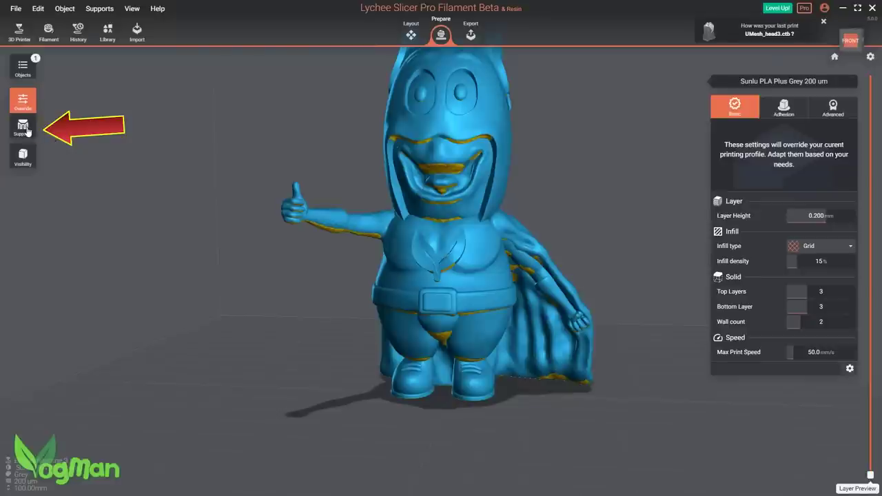
left_click(23, 127)
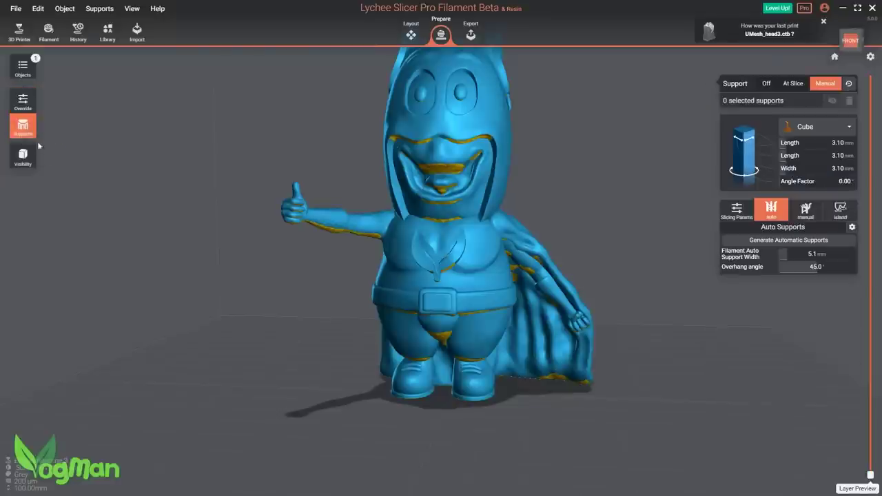
- Try generating automatic supports for the figure, inspect them and undo them
left_click(786, 243)
left_click(439, 281)
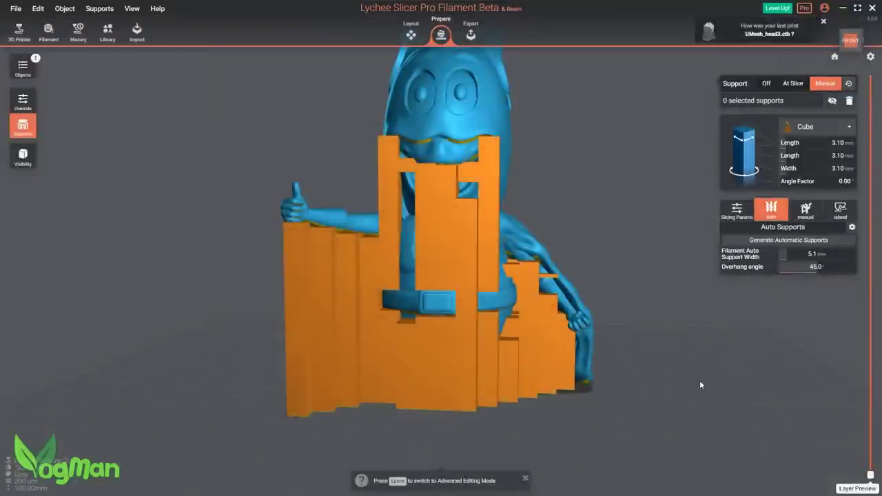
left_click_drag(736, 381, 700, 390)
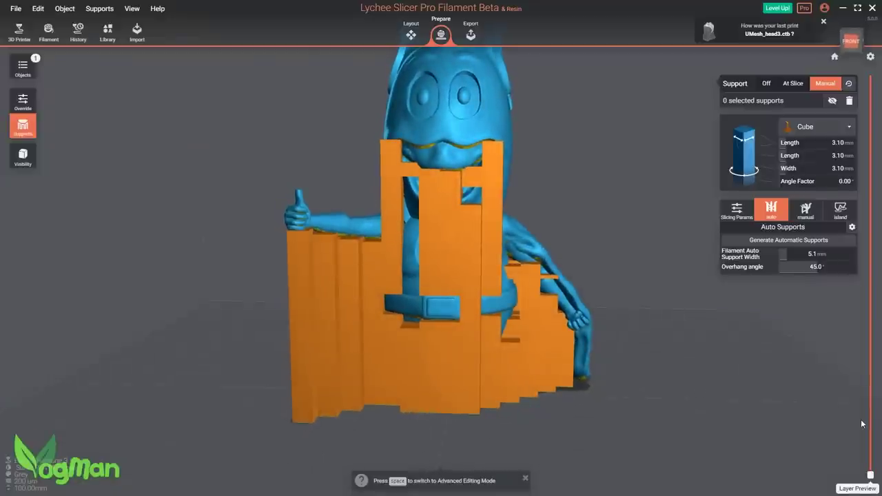
key("ctrl+z")
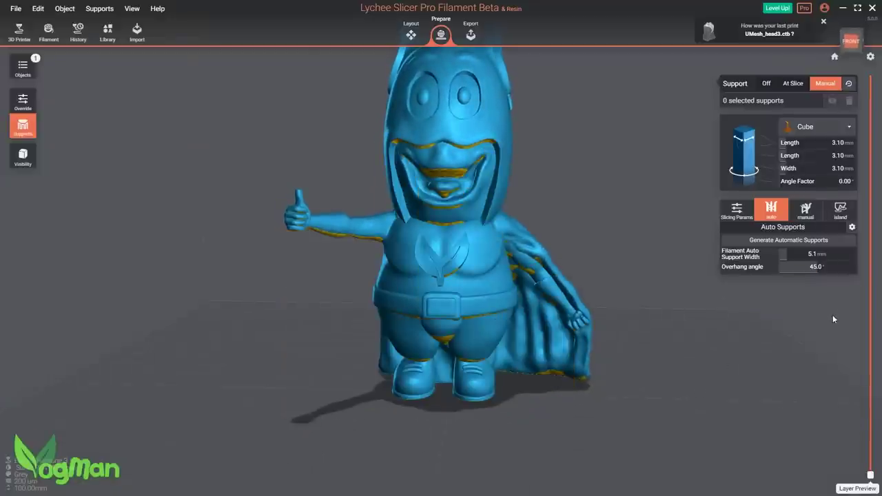
mouse_move(749, 271)
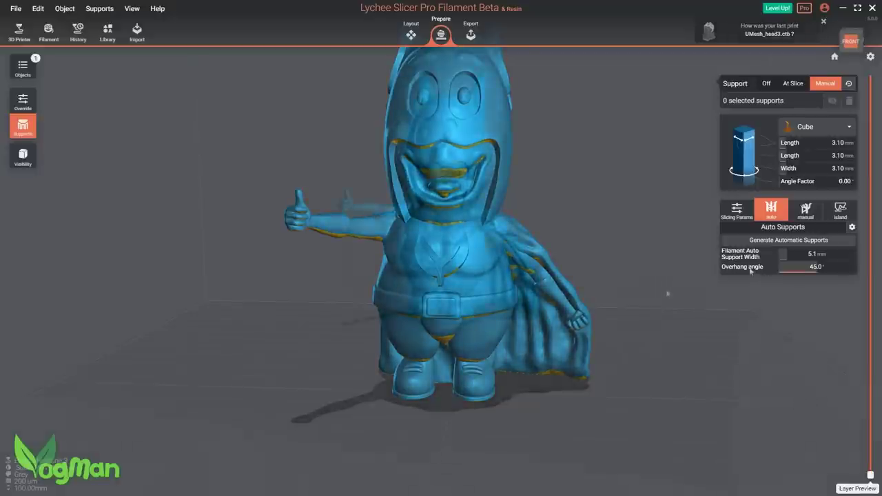
- Run the islands detector on the figure, show the detected islands and examine them from below
scroll(666, 233, "down", 3)
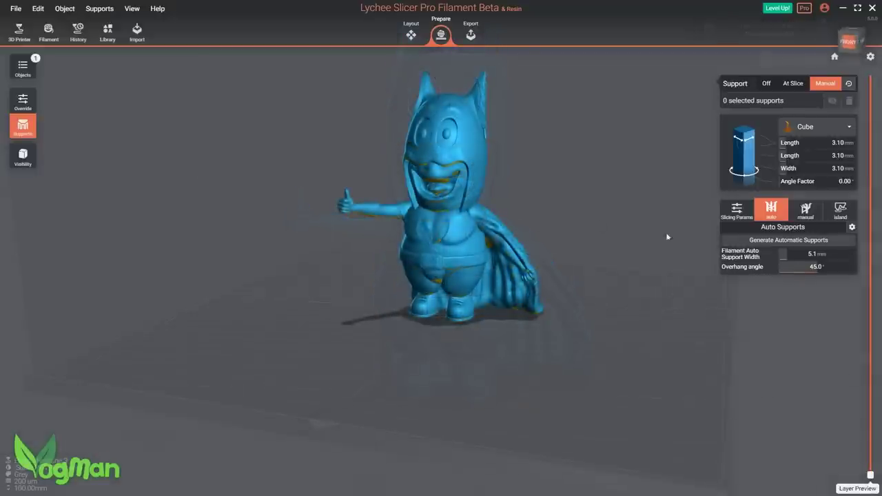
left_click(840, 214)
left_click(820, 241)
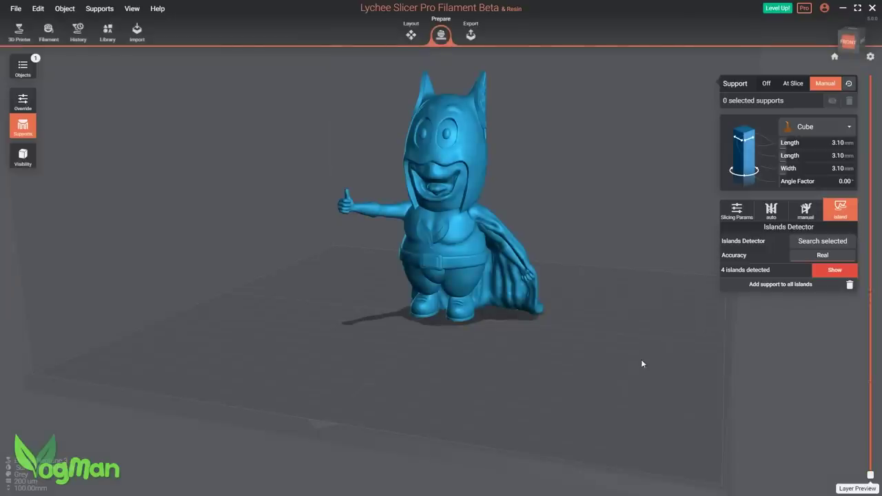
left_click(817, 268)
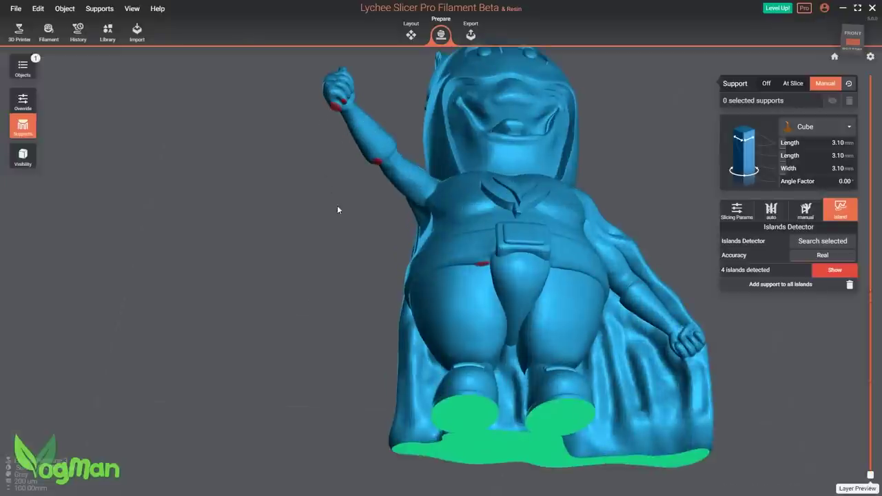
left_click_drag(338, 265, 348, 279)
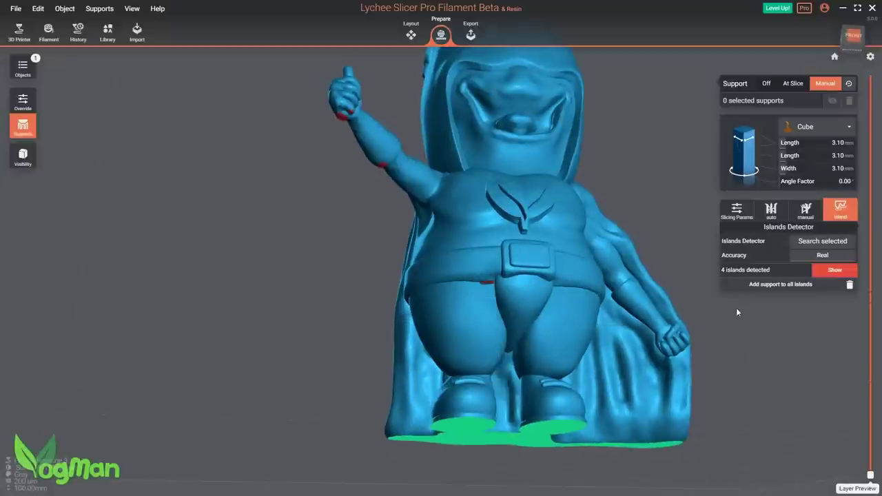
left_click_drag(736, 307, 624, 298)
scroll(620, 298, "up", 3)
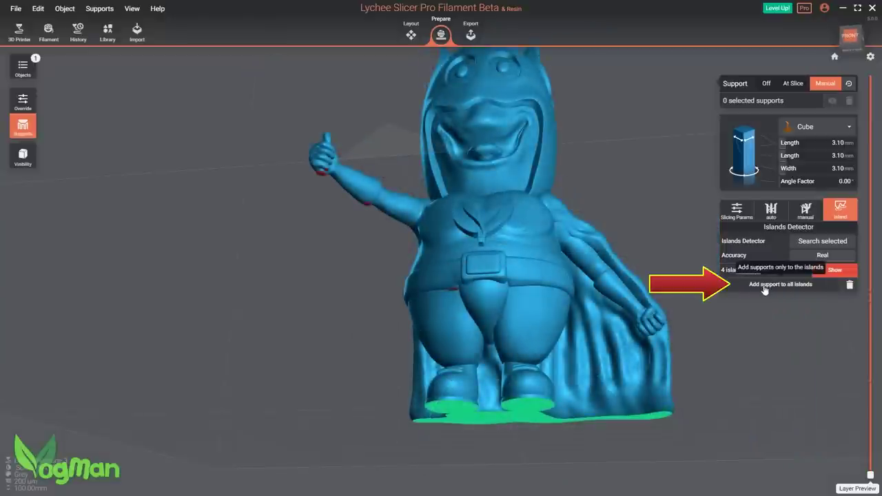
- Add supports to all detected islands and inspect them around the figure
left_click(769, 288)
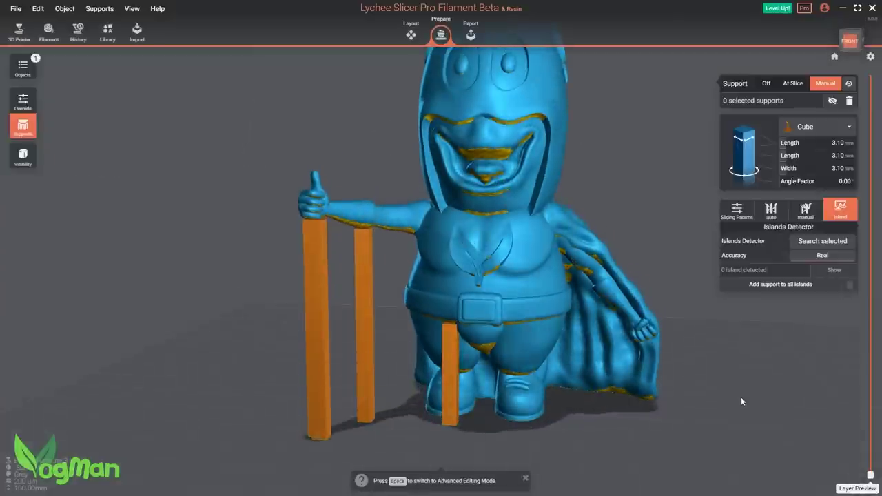
left_click_drag(741, 397, 745, 378)
left_click_drag(767, 342, 761, 353)
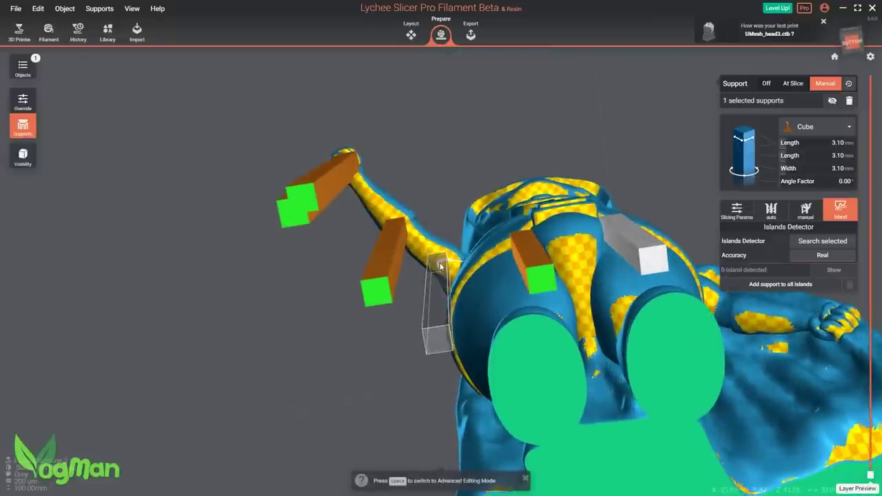
- Try placing individual supports one by one along the underside of the figure's raised arm
left_click(448, 273)
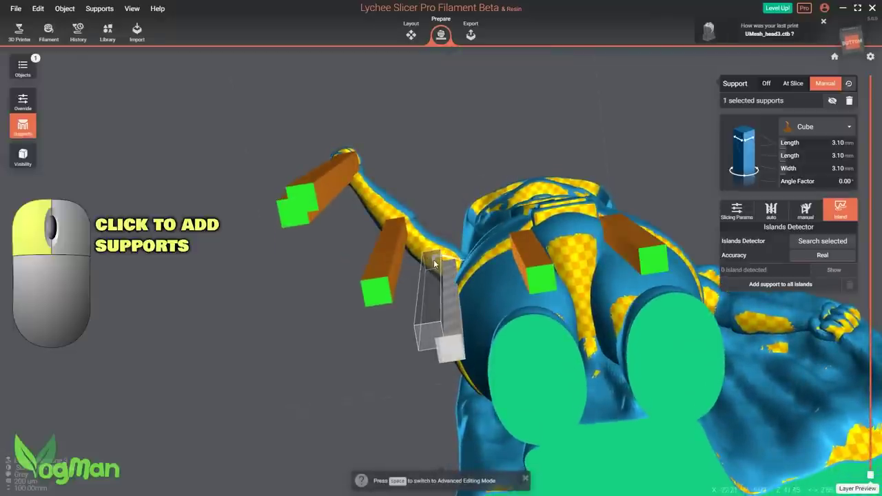
left_click(432, 257)
left_click(408, 239)
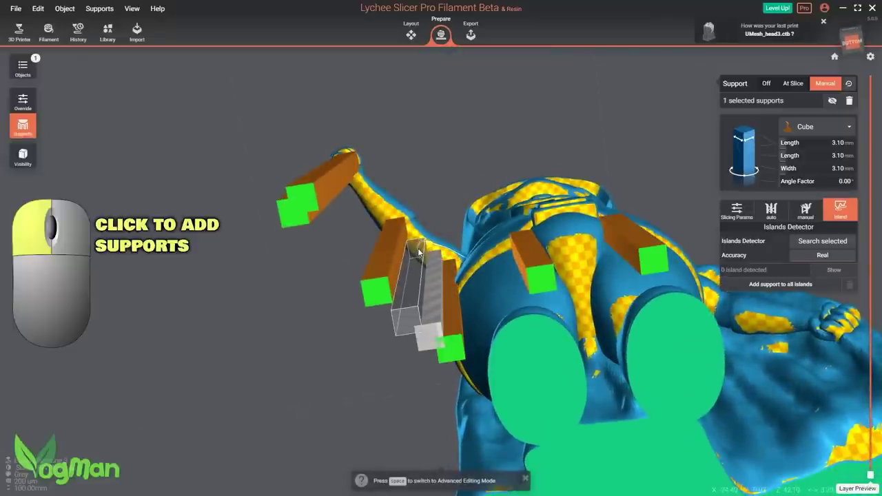
left_click(380, 218)
left_click(367, 205)
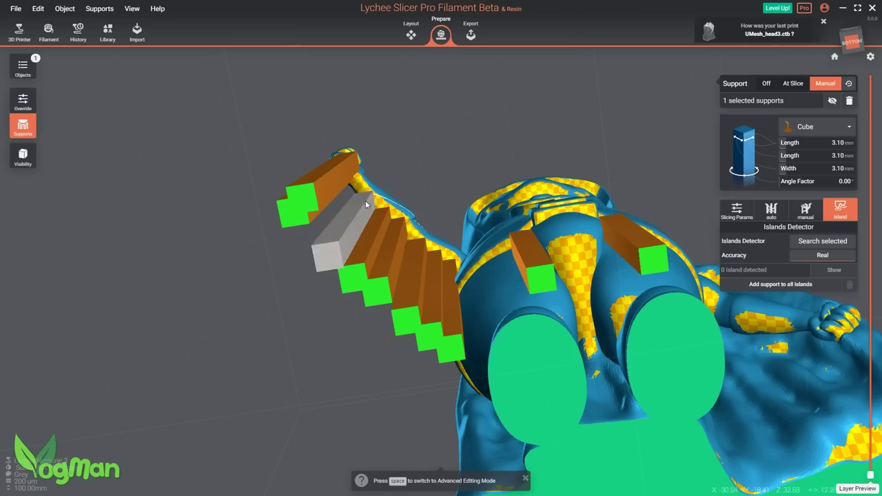
right_click_drag(444, 169, 743, 311)
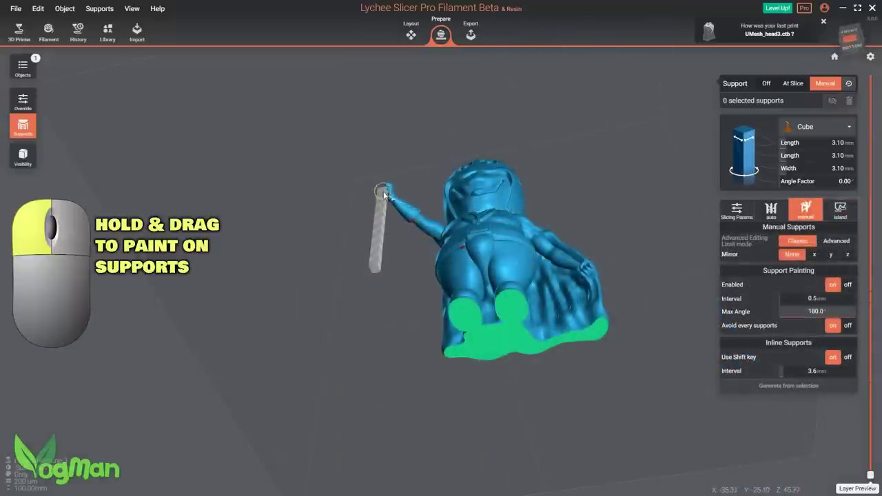
- Try manual supports under both arms and across the waist, using support painting and inline placement at a 3.6 mm interval
left_click(387, 196)
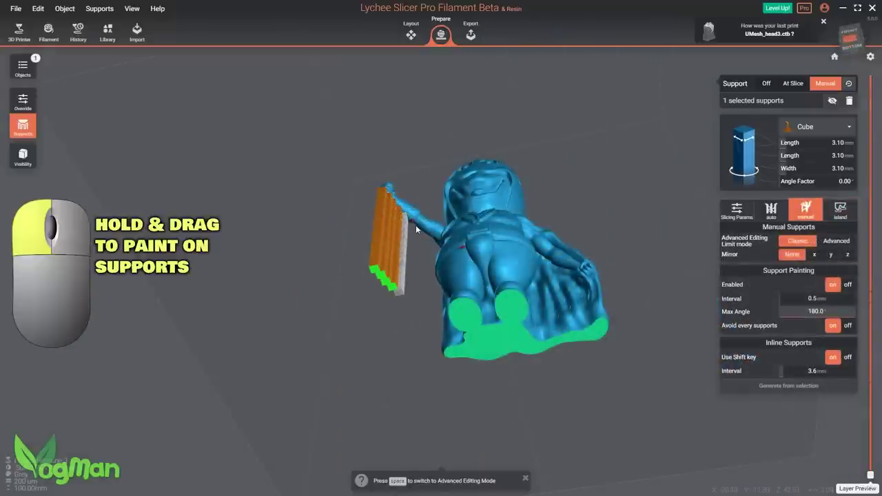
left_click_drag(437, 240, 436, 241)
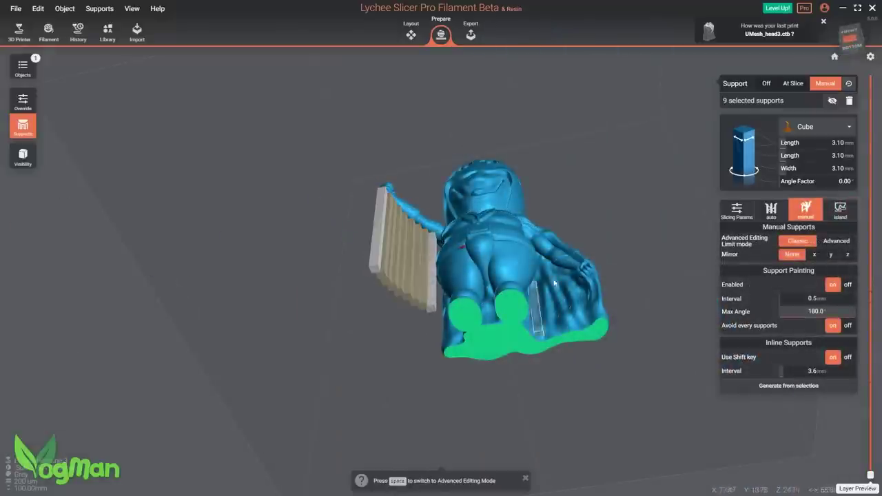
left_click(541, 251)
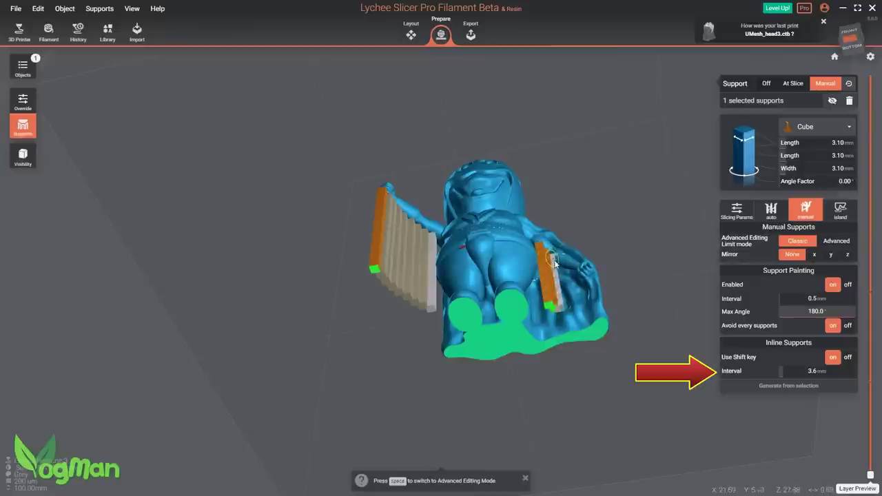
left_click(584, 276, "shift")
left_click(442, 257)
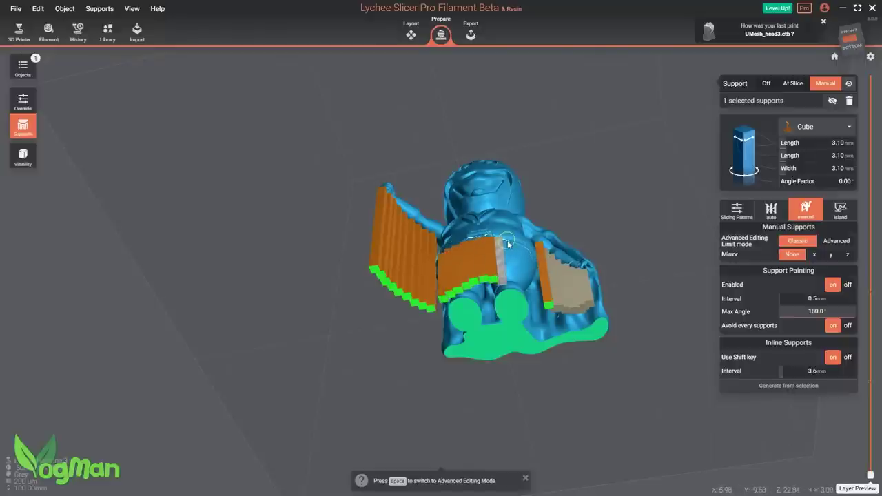
- Place an inline row of supports beneath the raised arm, from the shoulder to the hand, at a 2.4 mm interval
right_click_drag(527, 250, 451, 234)
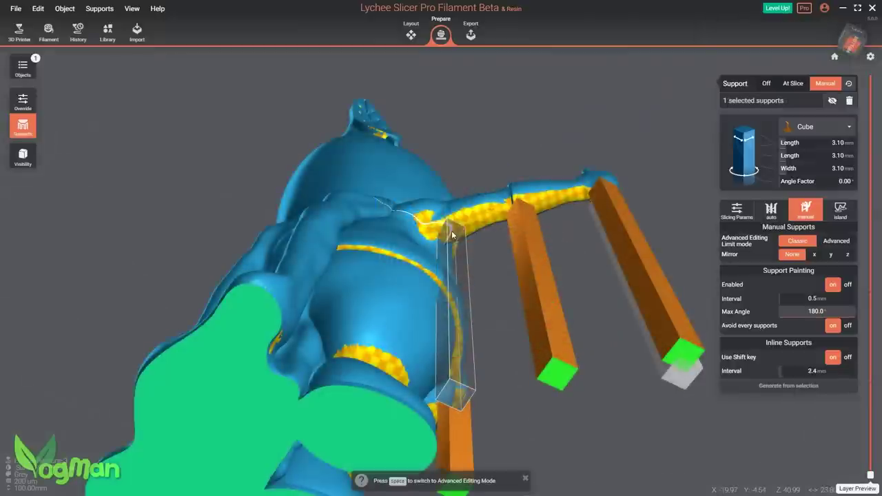
left_click(452, 234)
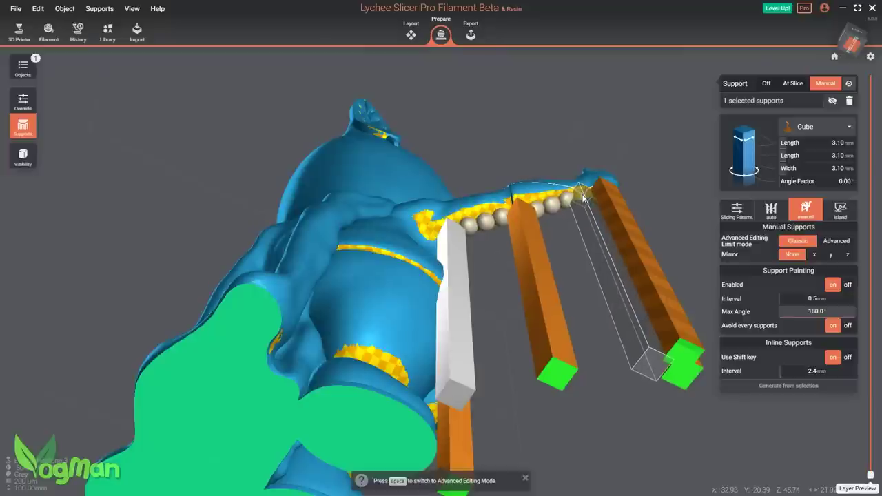
left_click(582, 197, "shift")
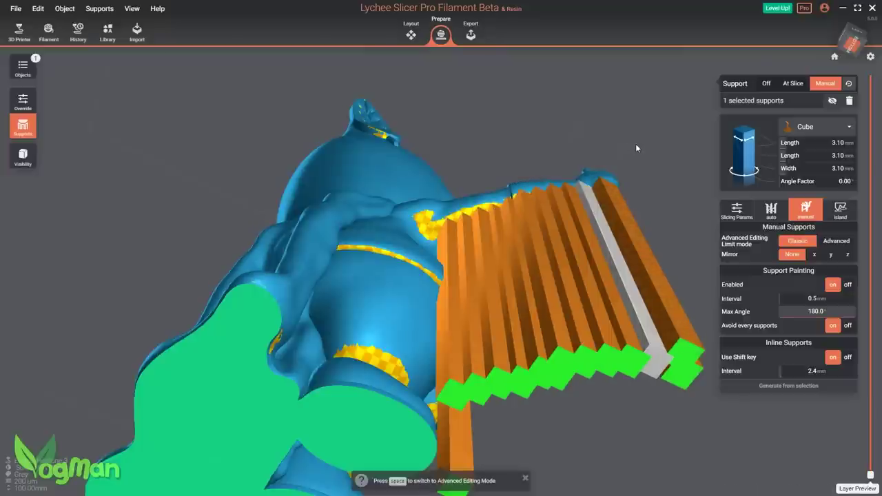
right_click_drag(634, 148, 594, 177)
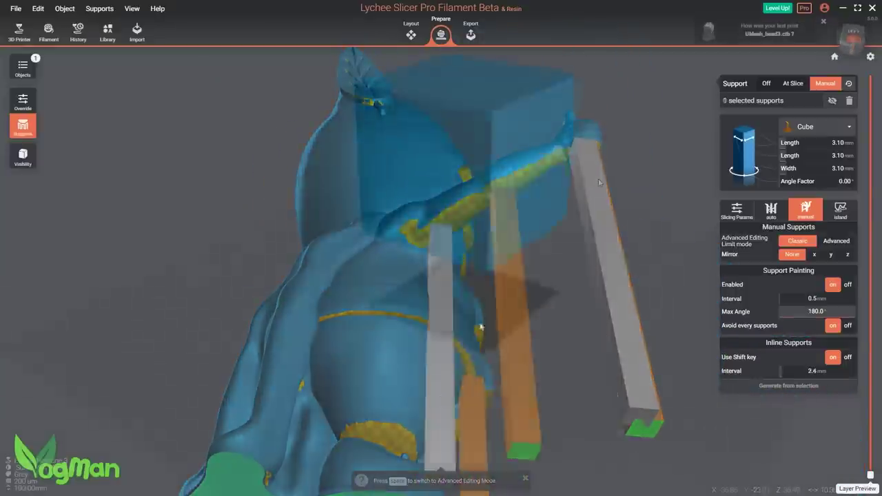
- Support two adjacent bottom corners of the cube and generate a row between them from the selection at a 3.6 mm interval
right_click_drag(660, 329, 339, 255)
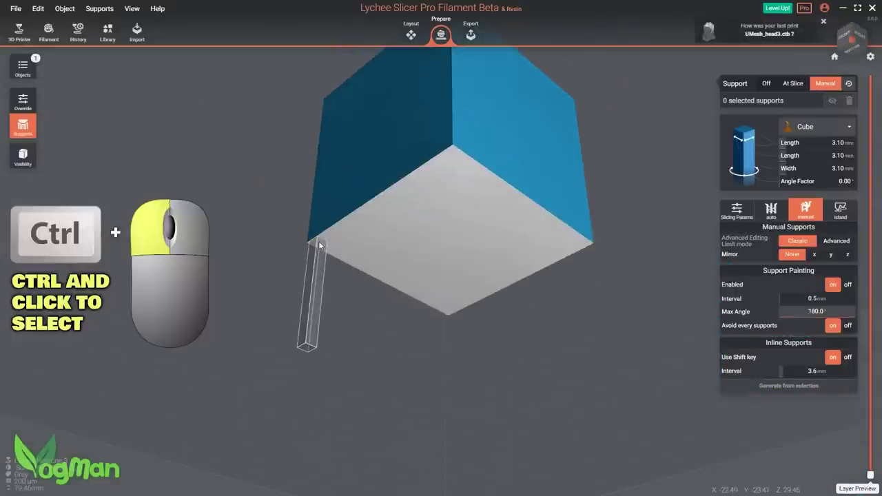
left_click(319, 245)
left_click(453, 152)
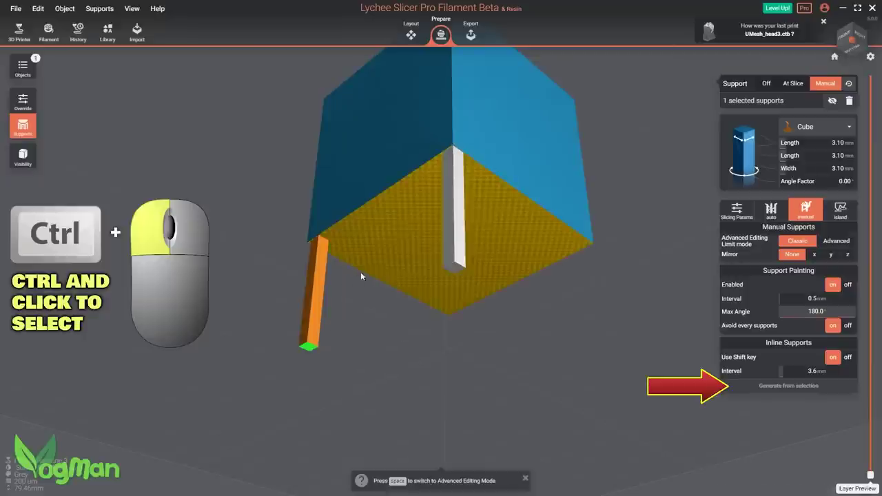
left_click(456, 207, "ctrl")
left_click(809, 387)
- Add a support at the cube's third bottom corner and generate the row along the second edge from the selection
right_click_drag(633, 376, 594, 180)
left_click(590, 184)
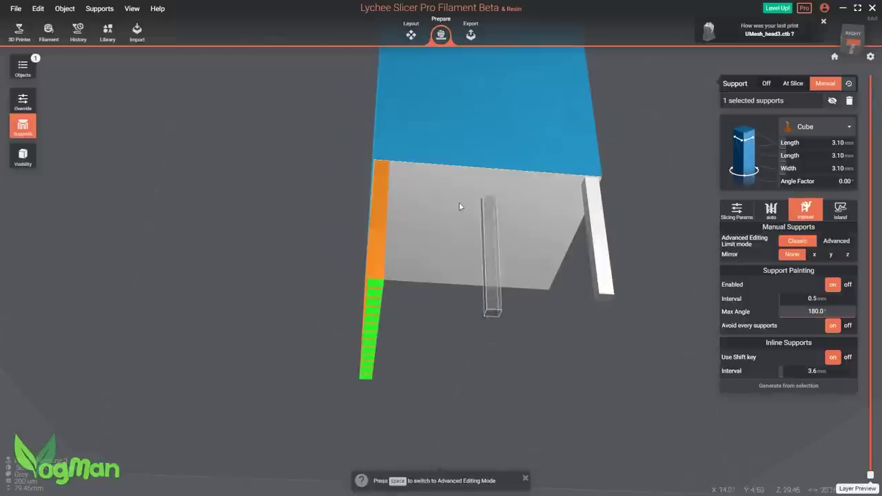
left_click(380, 206, "ctrl")
left_click(792, 386)
- Support the cube's last bottom corner and generate the row along the third edge from the selection
right_click_drag(626, 372, 388, 379)
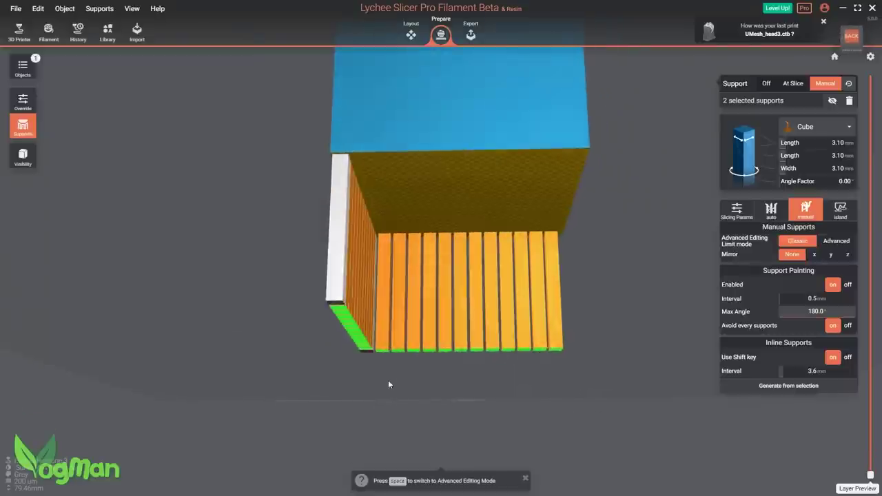
left_click(578, 153)
left_click(337, 241, "ctrl")
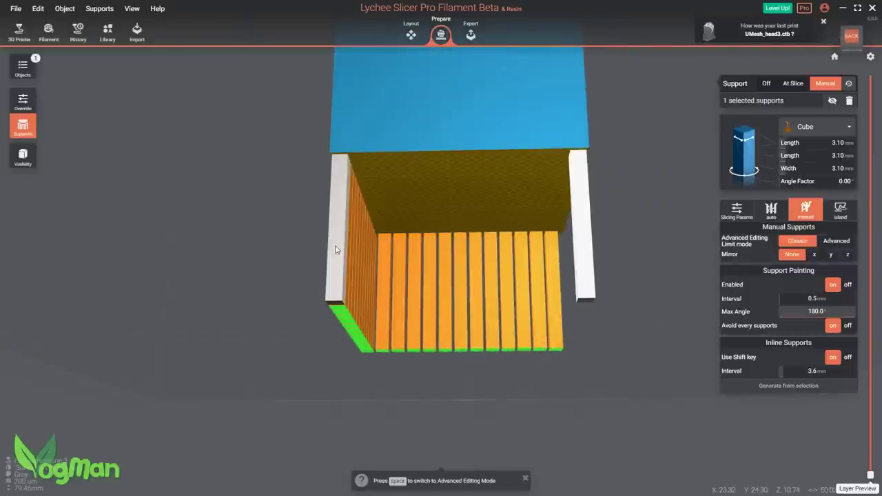
left_click(788, 386)
- Generate the row of supports along the cube's remaining edge between its two corner supports to close the perimeter
right_click_drag(639, 372, 535, 262)
left_click(756, 389)
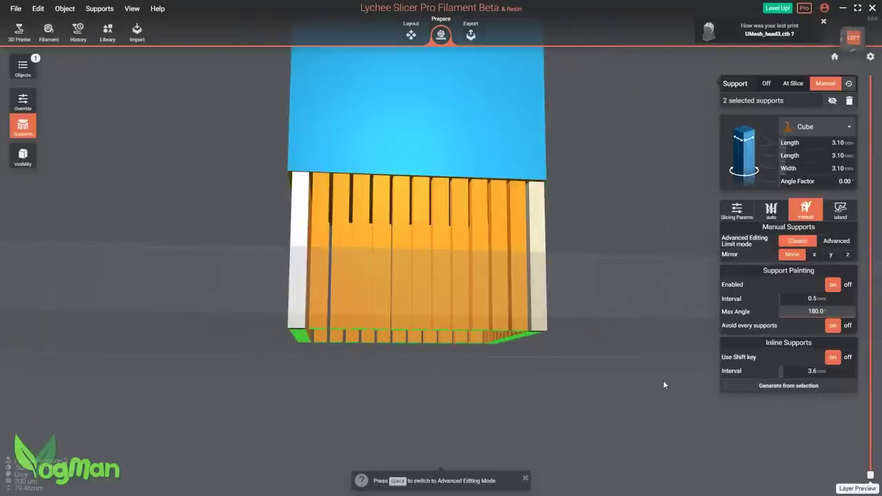
right_click_drag(663, 380, 704, 384)
left_click(647, 412)
right_click_drag(647, 411, 718, 429)
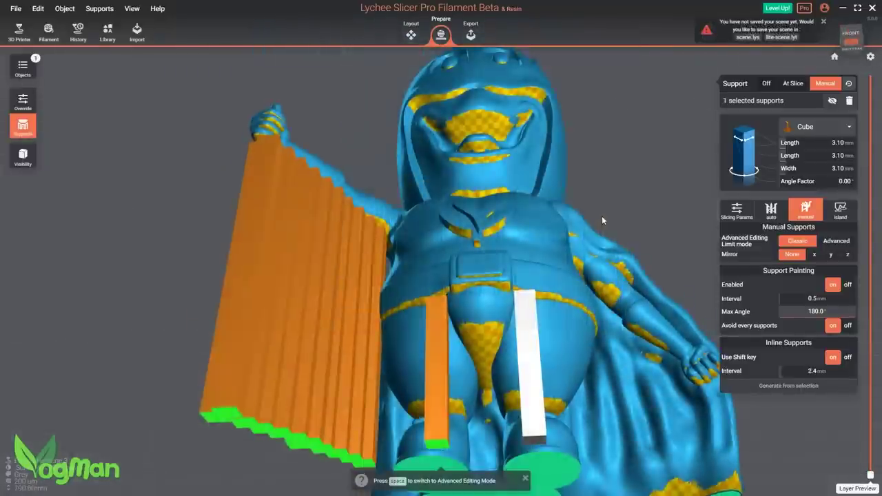
- Add a manual support in the gap between the figure's legs
scroll(602, 211, "down", 3)
scroll(603, 274, "up", 2)
mouse_move(603, 274)
right_mouse_down()
mouse_move(614, 214)
mouse_move(625, 353)
mouse_move(493, 270)
right_mouse_up()
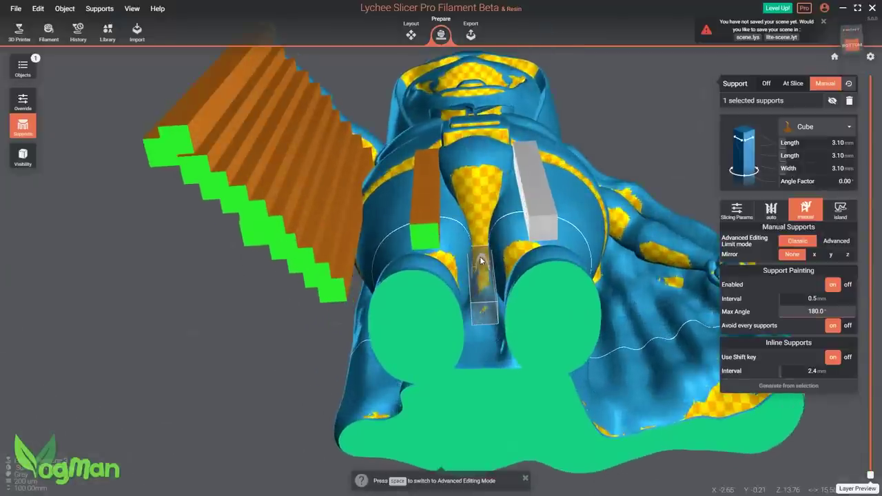
left_click(481, 258)
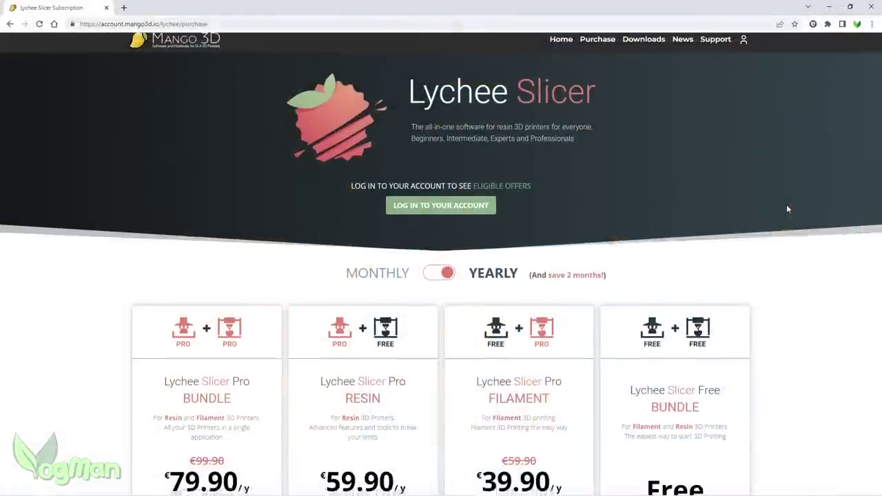
- Review Lychee Slicer's subscription plans and the Free, Pro and Premium feature comparison on the Mango 3D website in the browser
scroll(787, 209, "down", 4)
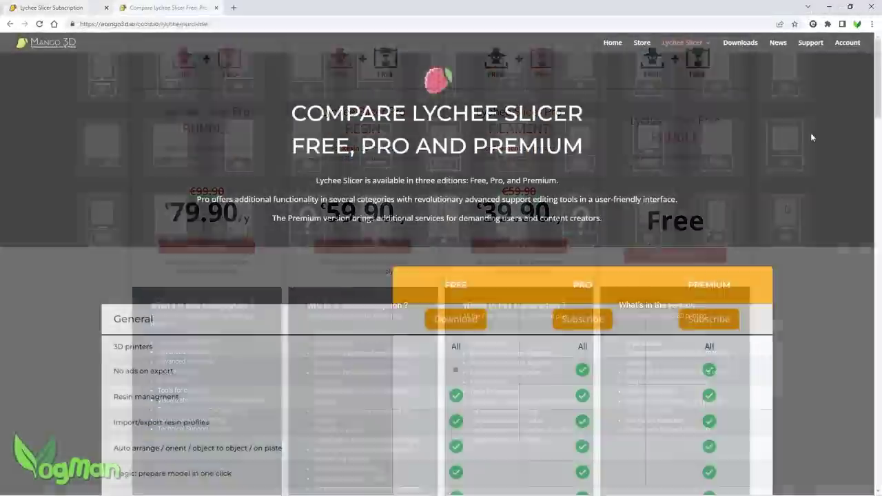
scroll(811, 134, "down", 3)
scroll(810, 137, "down", 1)
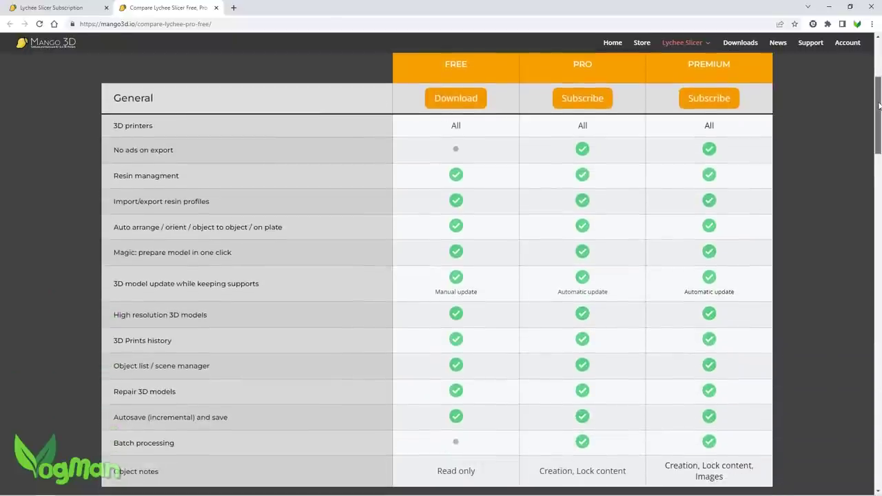
left_click_drag(878, 104, 872, 180)
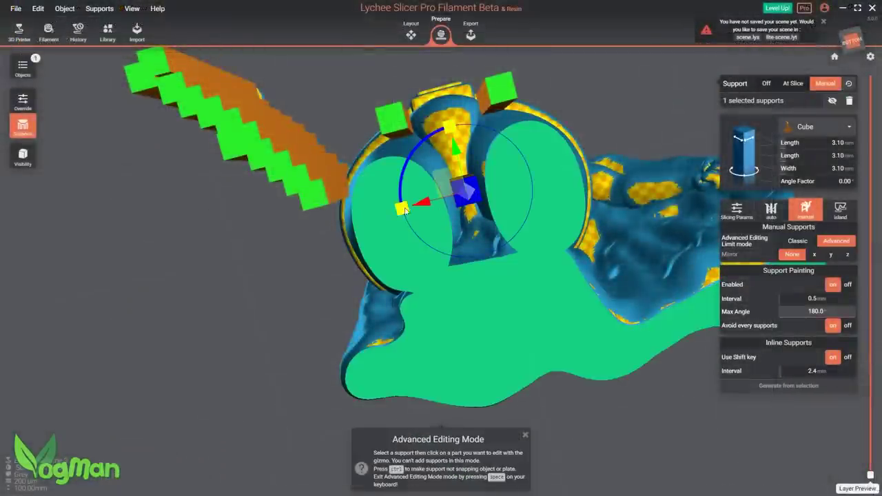
- Resize the support between the legs to 1.68 mm in Advanced mode, then extend an inline row from it in Classic mode
left_click_drag(433, 200, 397, 215)
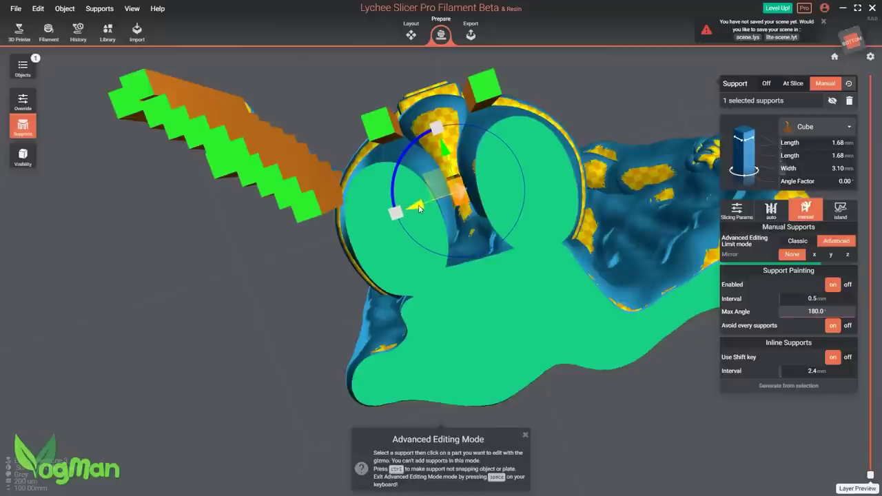
right_click_drag(485, 261, 678, 385)
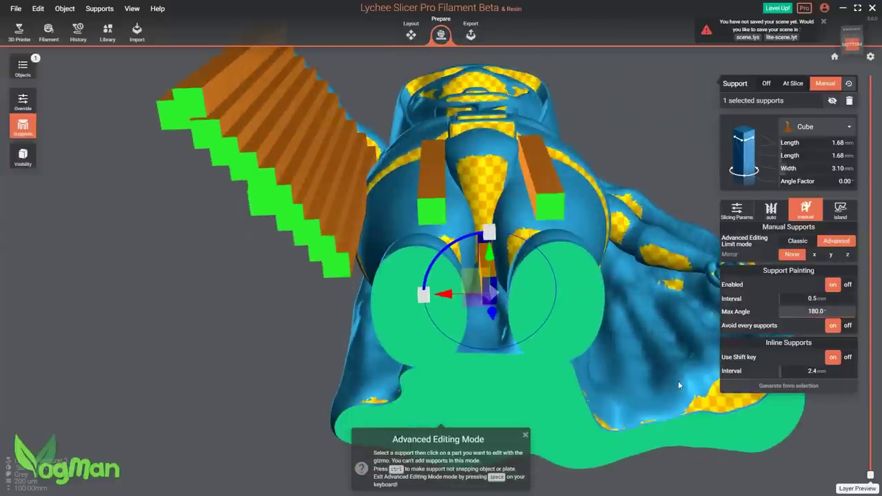
left_click(799, 243)
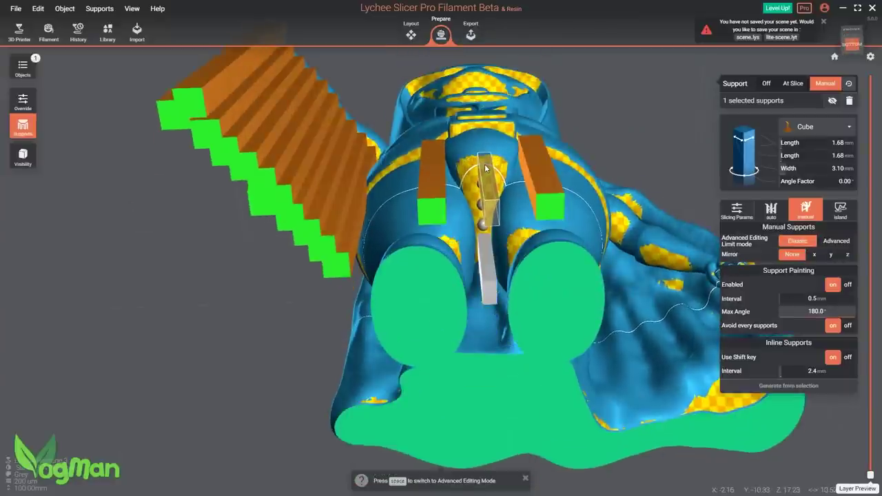
right_click_drag(485, 164, 622, 415)
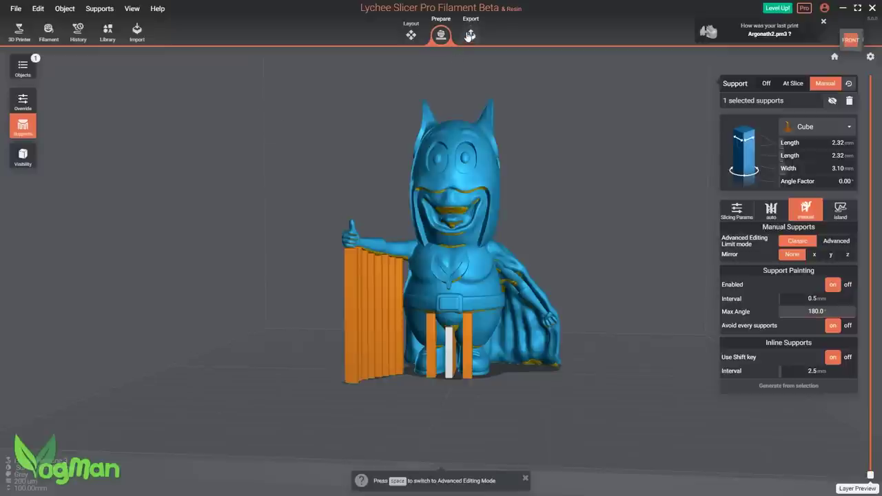
- Generate the supported figure's G-code for export and inspect the sliced result alongside the Cura preview
left_click(470, 36)
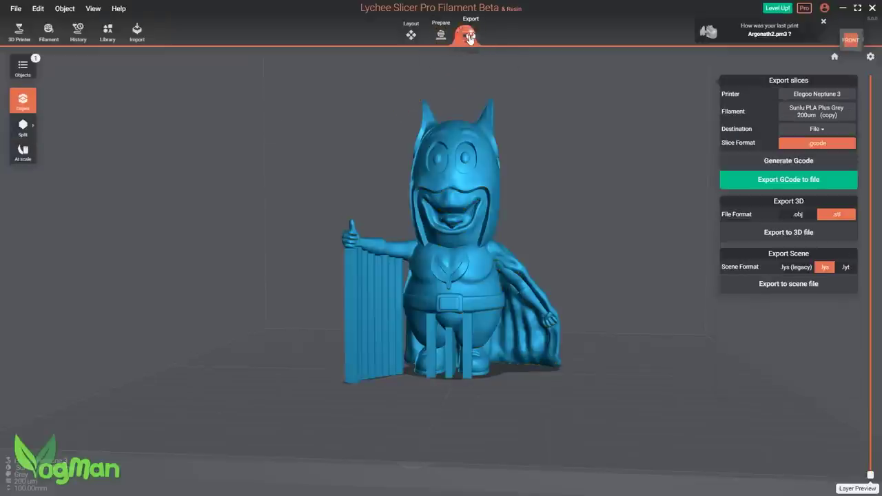
left_click(779, 162)
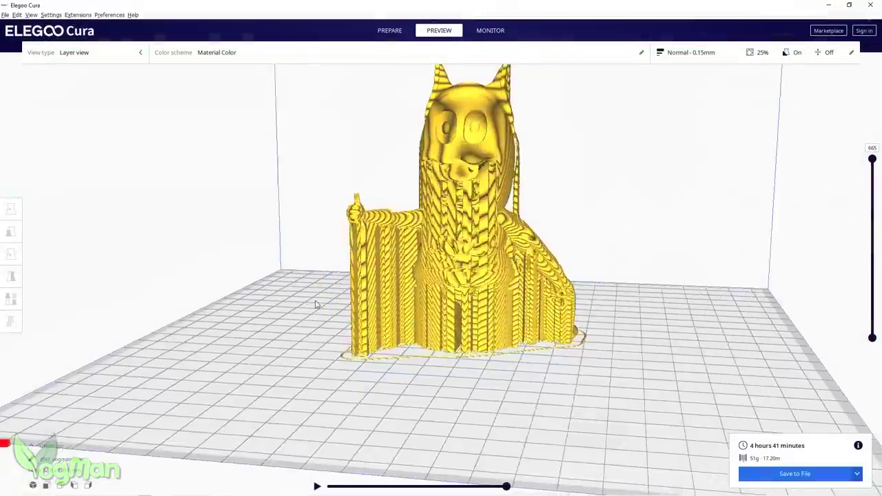
right_click_drag(331, 304, 510, 305)
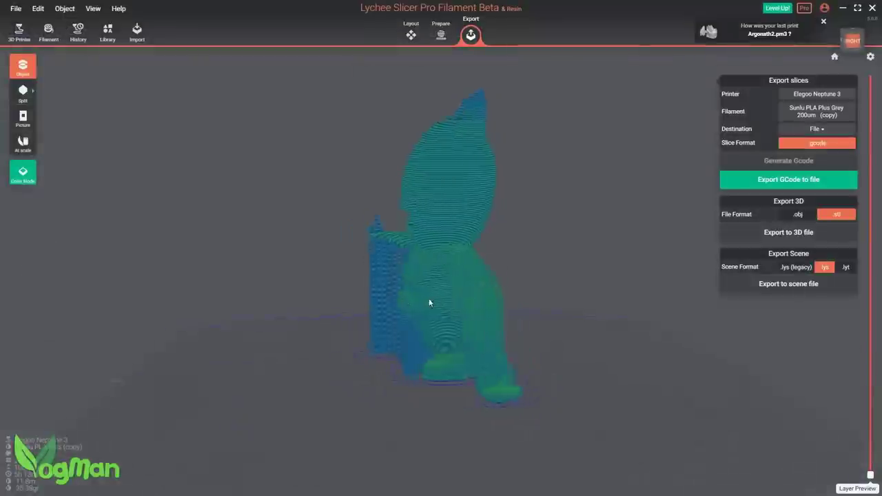
left_click_drag(429, 298, 398, 355)
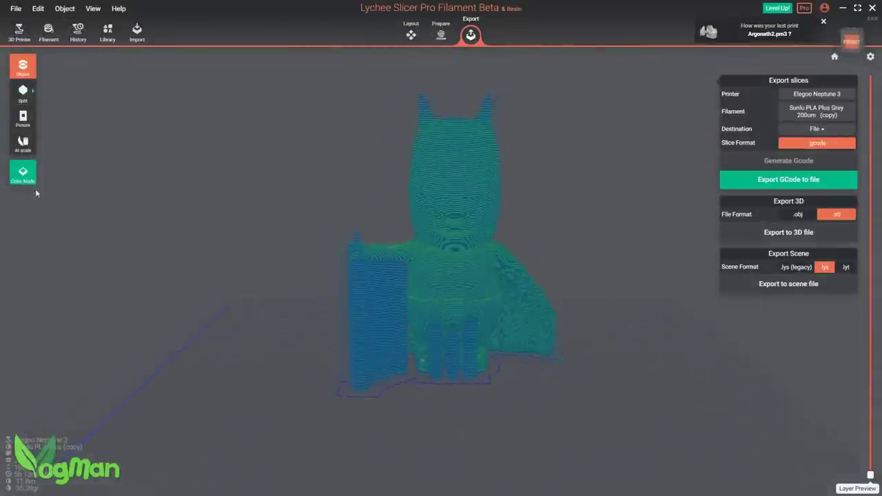
- Colour the G-code preview by Line Type instead of speed
left_click(23, 174)
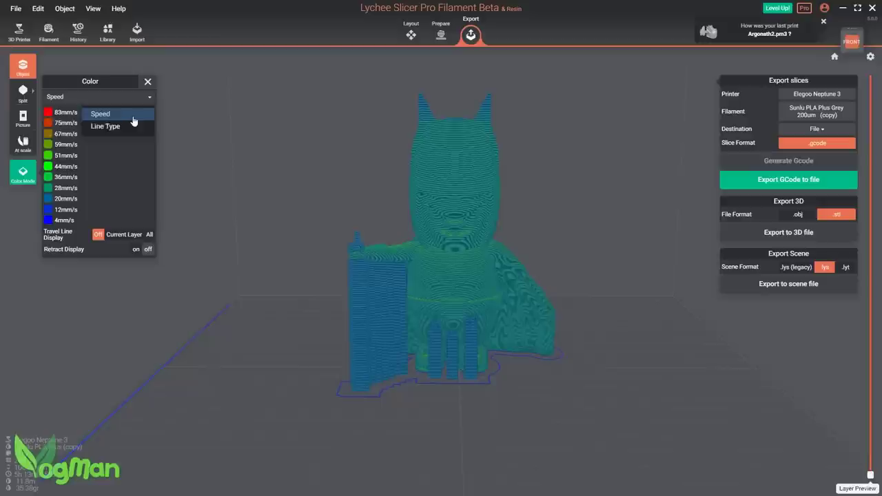
left_click(107, 126)
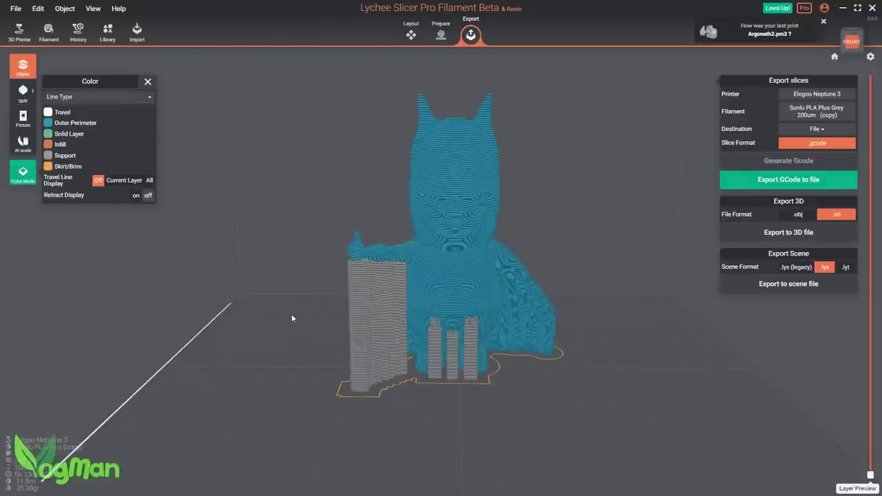
mouse_move(291, 318)
left_mouse_down()
mouse_move(212, 315)
mouse_move(553, 309)
mouse_move(629, 322)
mouse_move(679, 304)
mouse_move(654, 318)
mouse_move(213, 310)
mouse_move(291, 318)
left_mouse_up()
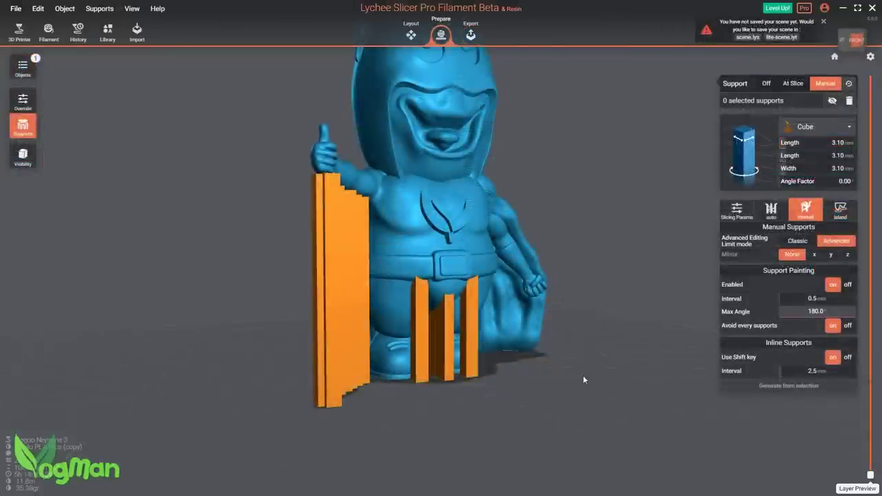
- Examine the arm and leg supports on the prepared model and in the sliced preview from the front and back
left_click_drag(614, 384, 702, 399)
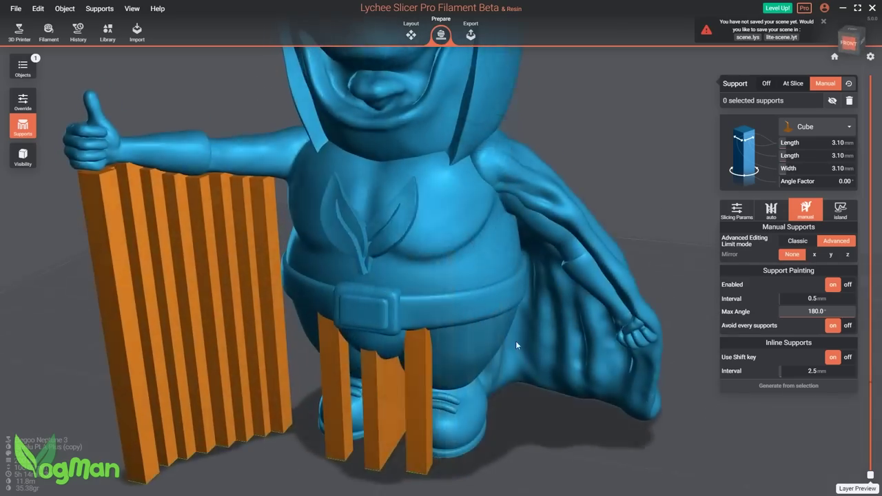
left_click_drag(516, 345, 549, 322)
scroll(635, 310, "down", 5)
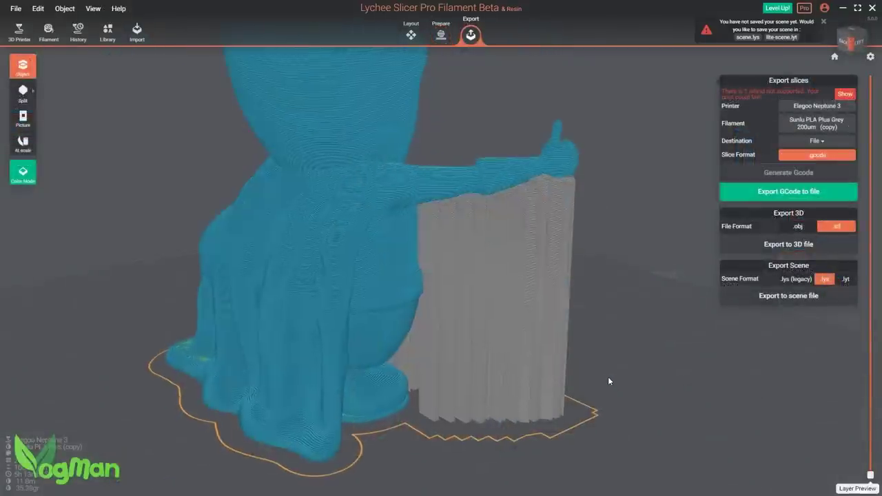
left_click_drag(622, 372, 653, 357)
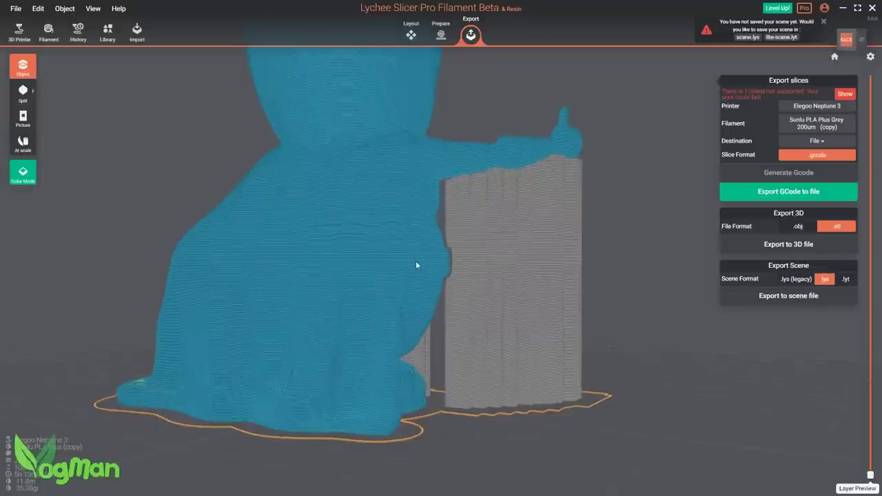
scroll(419, 262, "up", 3)
scroll(419, 262, "up", 3)
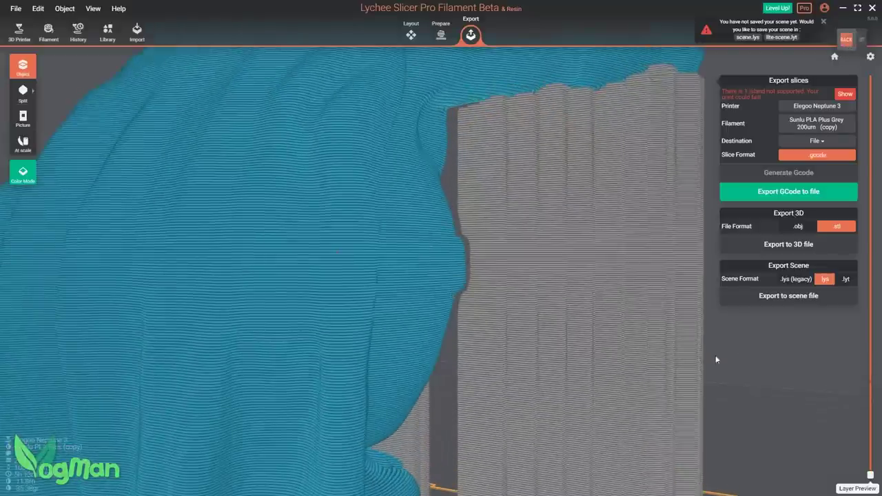
scroll(761, 386, "down", 3)
left_click_drag(761, 386, 369, 402)
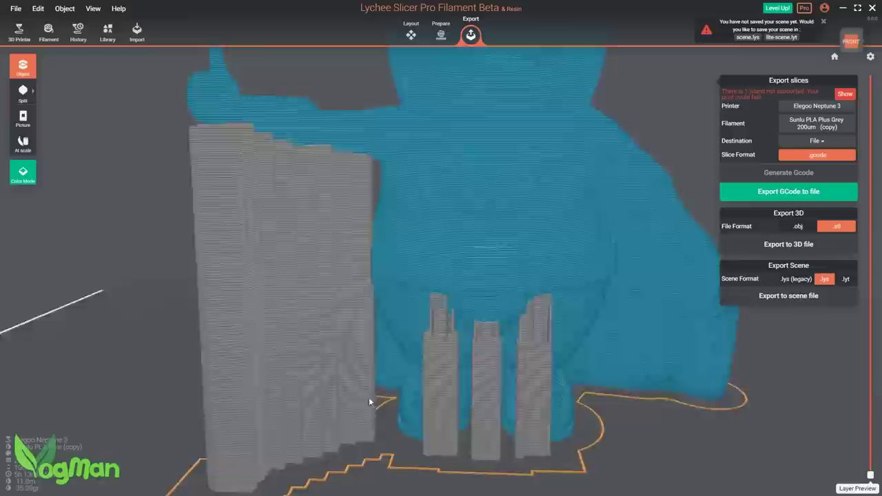
- Examine the sliced head up close, checking the mouth, eyes and the layer start points on its sides and back
scroll(388, 393, "up", 3)
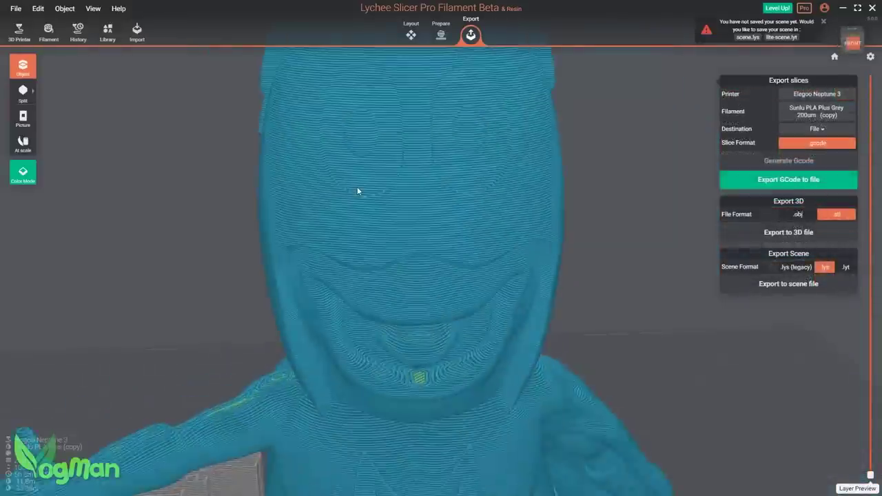
scroll(357, 187, "up", 3)
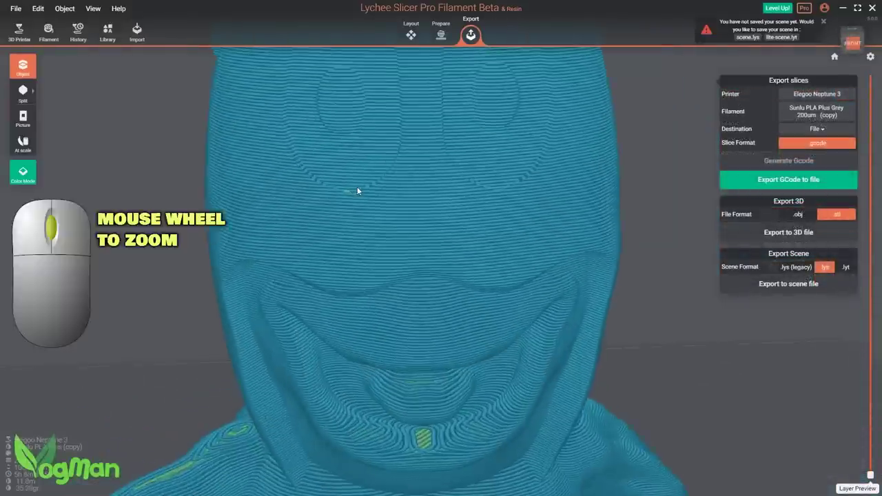
scroll(357, 187, "down", 2)
scroll(421, 225, "up", 5)
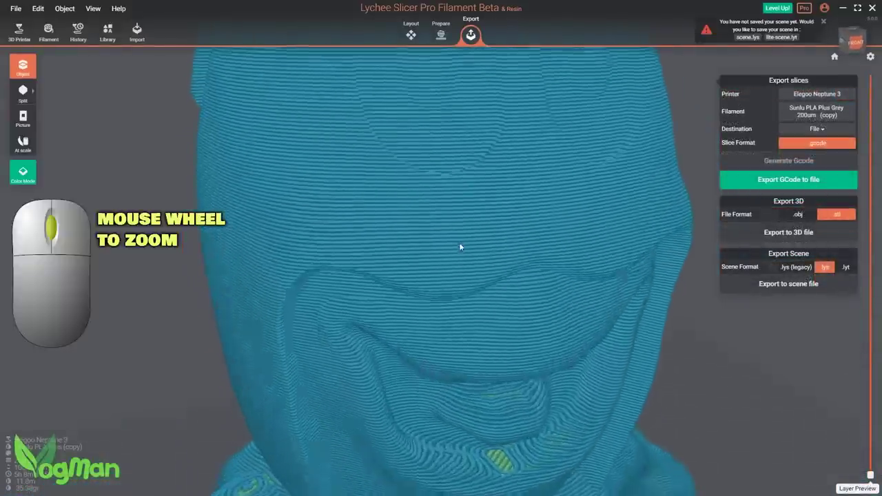
scroll(468, 268, "down", 3)
scroll(468, 272, "up", 5)
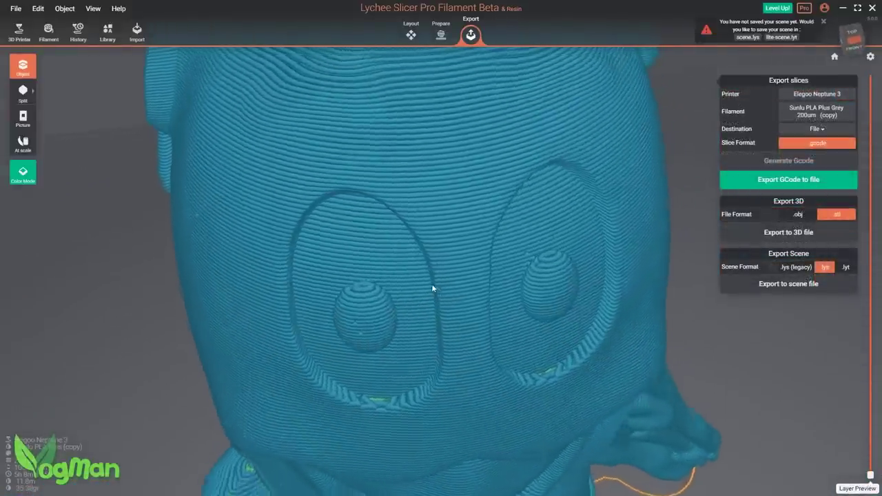
scroll(432, 288, "down", 3)
scroll(409, 289, "up", 5)
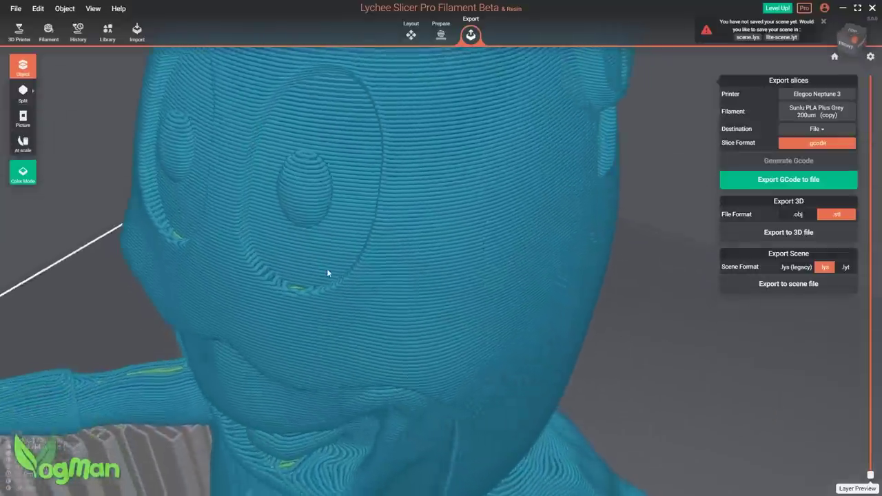
right_click_drag(327, 274, 265, 268)
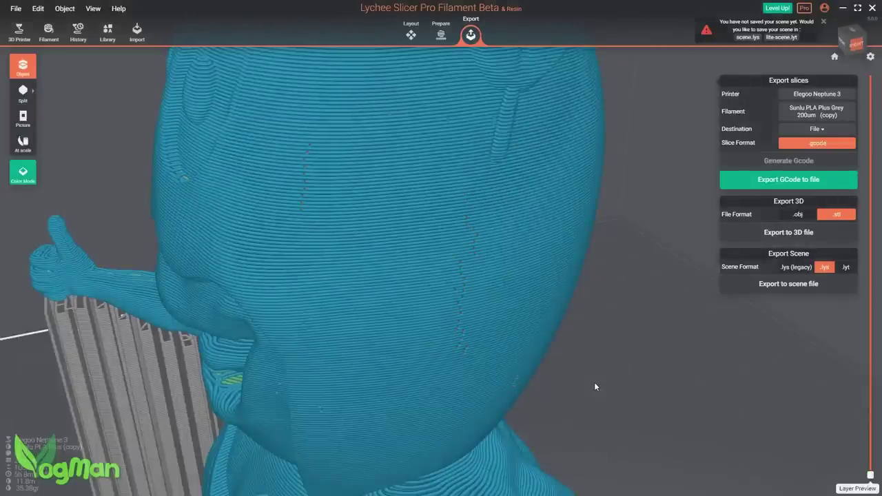
left_click_drag(597, 382, 527, 218)
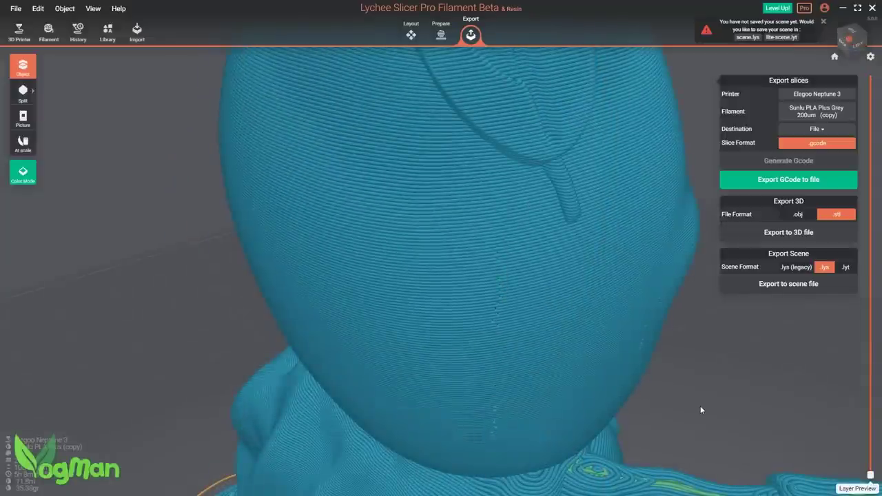
left_click_drag(701, 410, 612, 314)
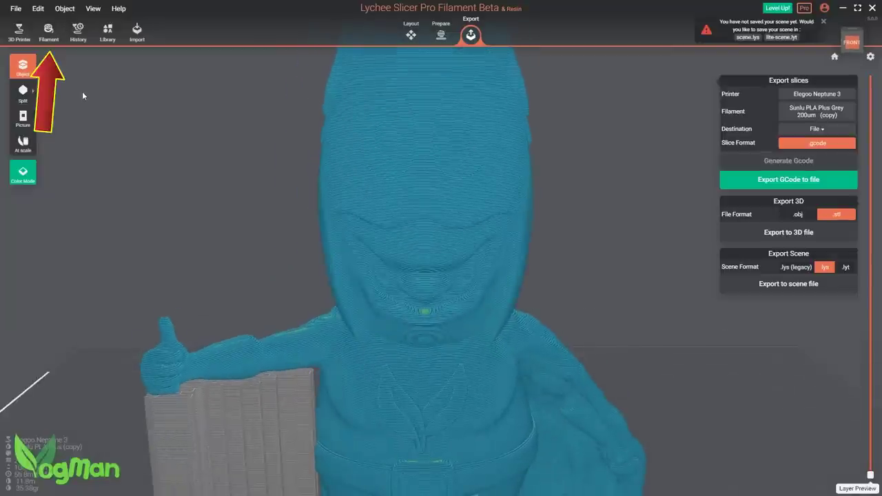
- Set the layer starting point to Random in the Sunlu PLA Plus Grey filament profile and regenerate the G-code
left_click(49, 31)
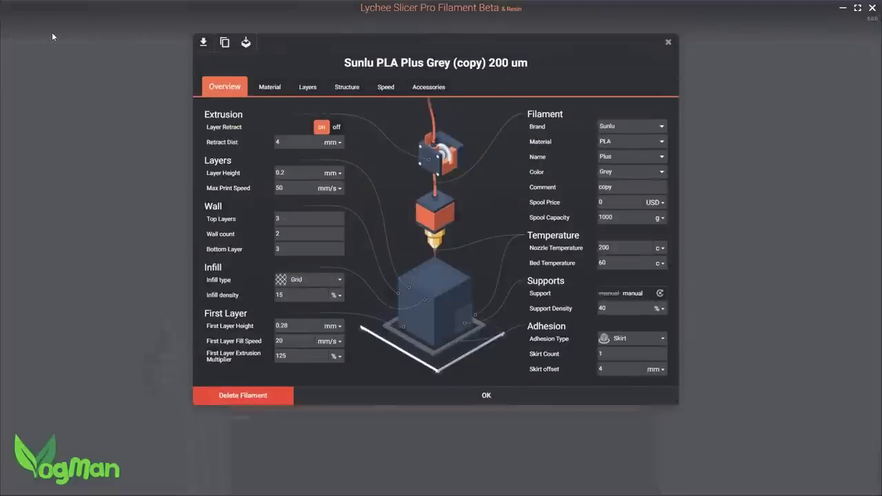
left_click(308, 87)
mouse_move(484, 185)
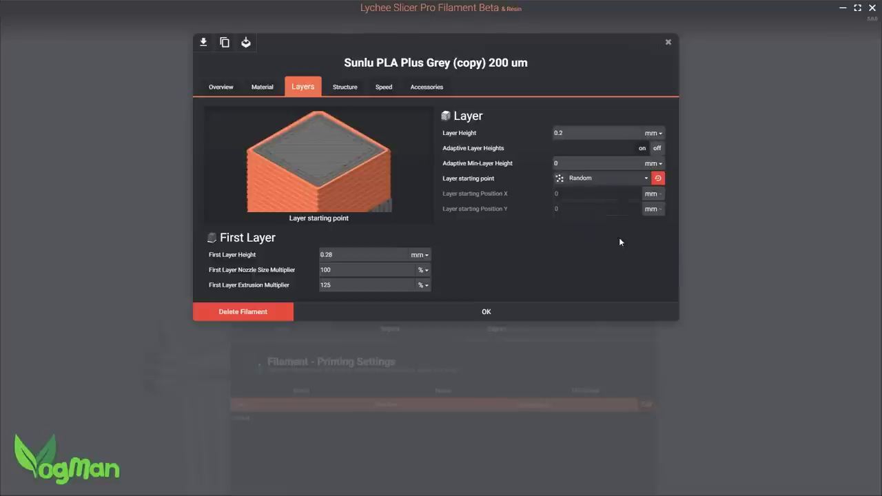
left_click(668, 44)
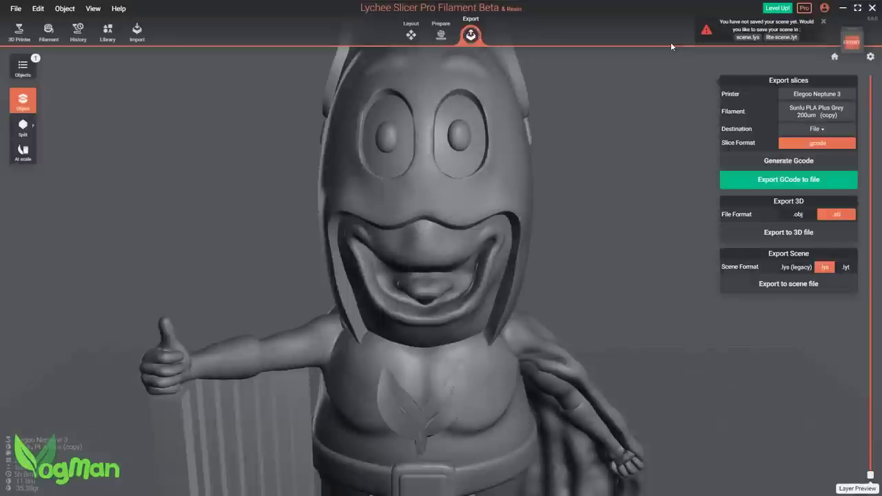
left_click(761, 162)
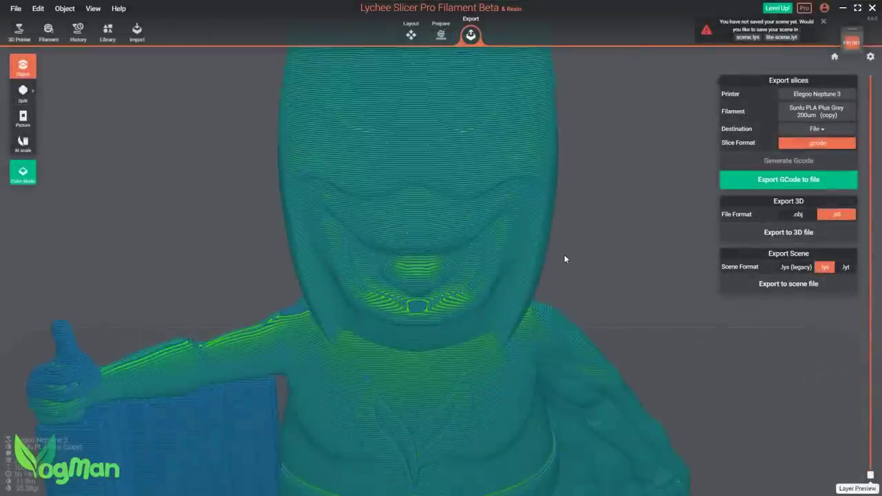
- Inspect the regenerated G-code preview around the figure's head, back and supports
scroll(564, 254, "down", 5)
left_click_drag(563, 259, 439, 262)
scroll(475, 283, "up", 5)
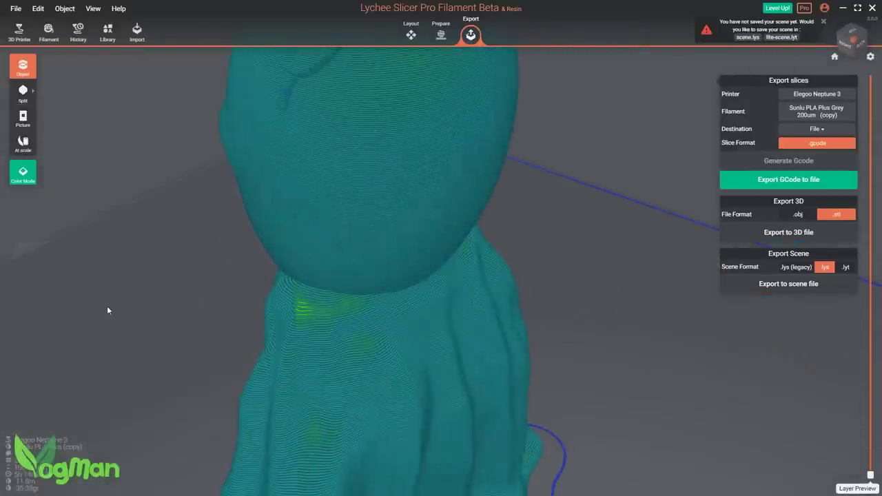
left_click_drag(107, 310, 431, 281)
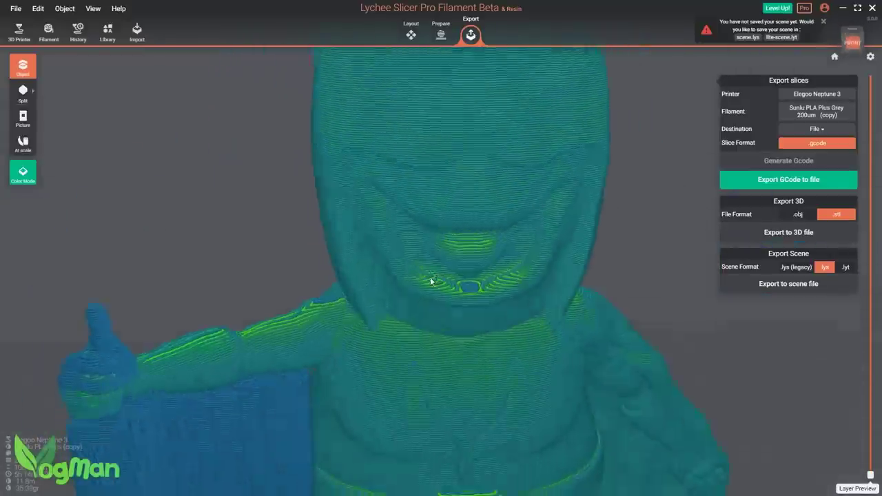
scroll(431, 280, "down", 5)
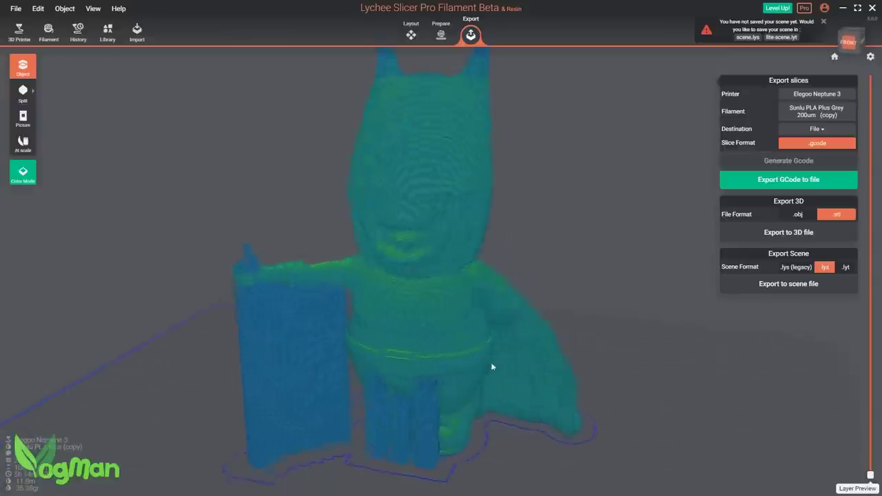
left_click_drag(465, 359, 544, 384)
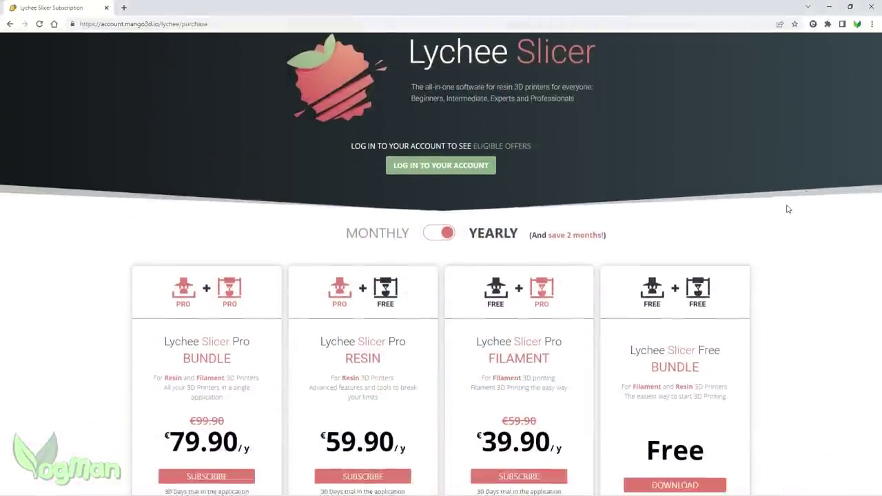
- Switch to the browser and review the yearly Lychee Slicer subscription prices on the Mango 3D website
scroll(788, 209, "down", 2)
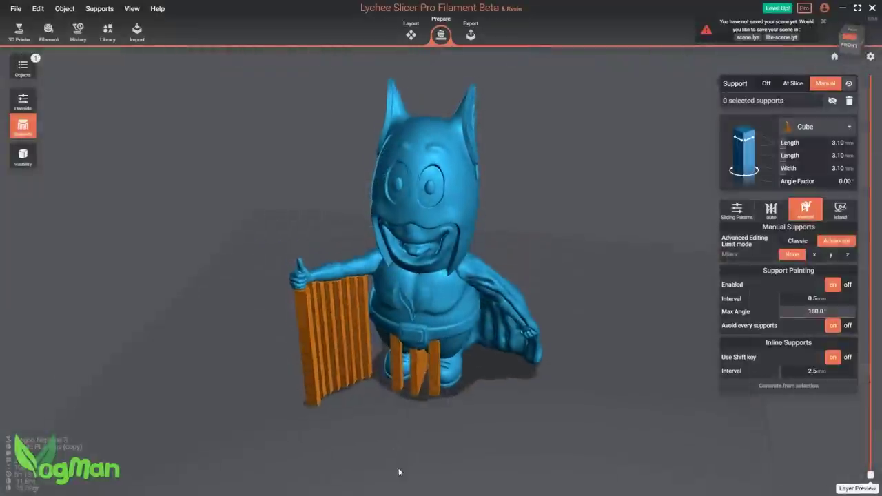
- Run the layer preview down from the head to the torso and examine the figure's cross-section and infill grid
left_click_drag(400, 468, 376, 477)
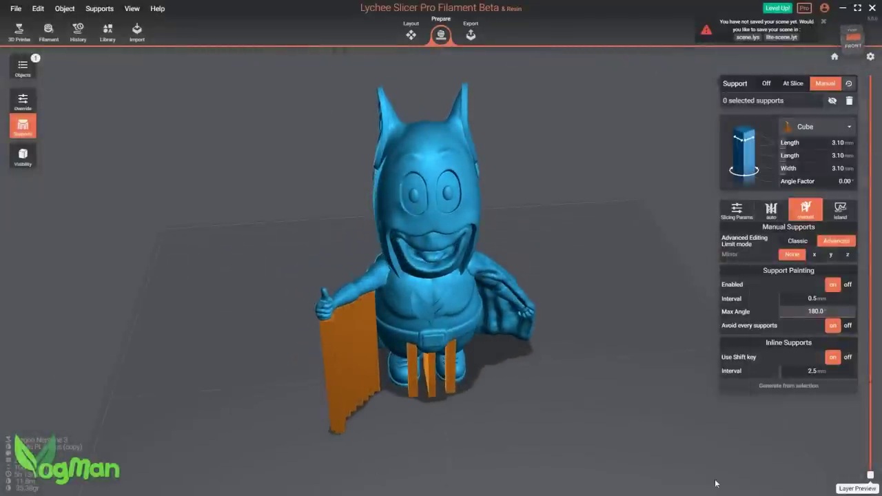
left_click(871, 476)
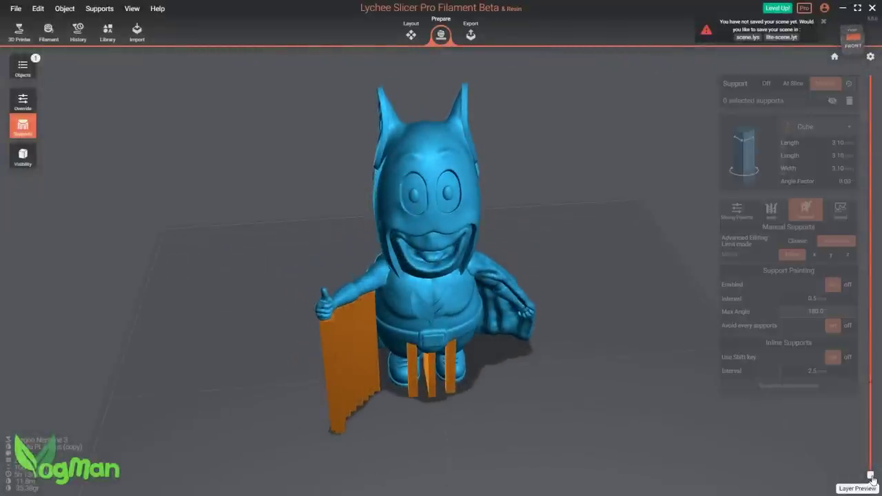
left_click_drag(870, 476, 870, 76)
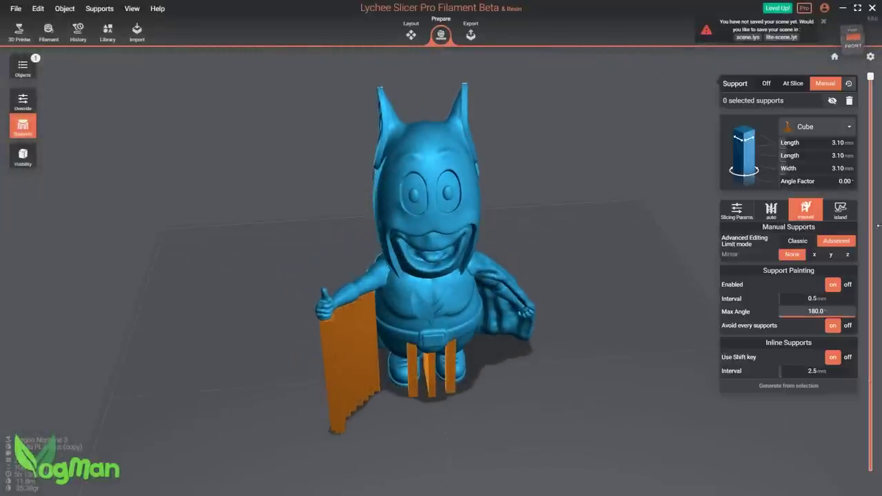
left_click(871, 77)
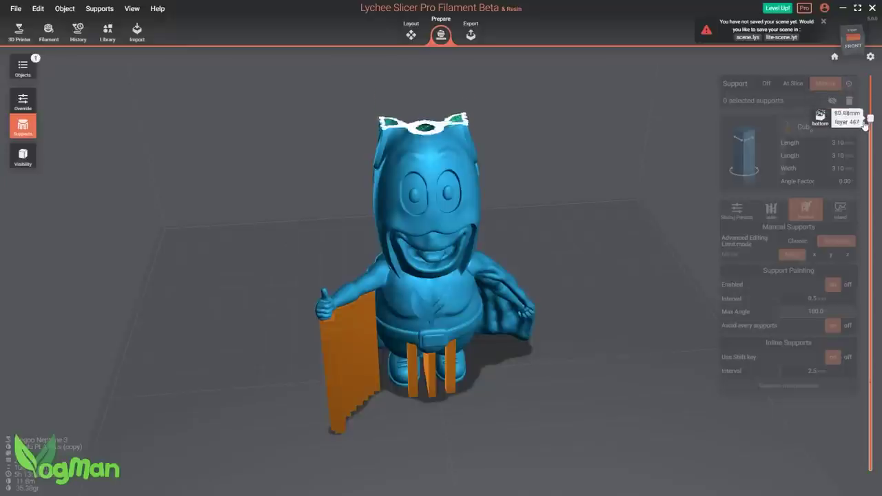
left_click_drag(864, 165, 868, 305)
right_click_drag(603, 288, 467, 285)
scroll(451, 283, "up", 5)
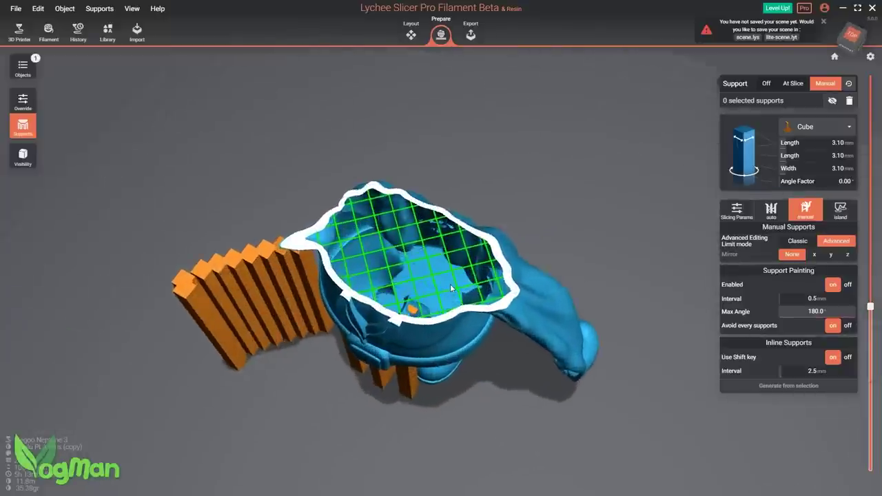
right_click_drag(537, 196, 451, 230)
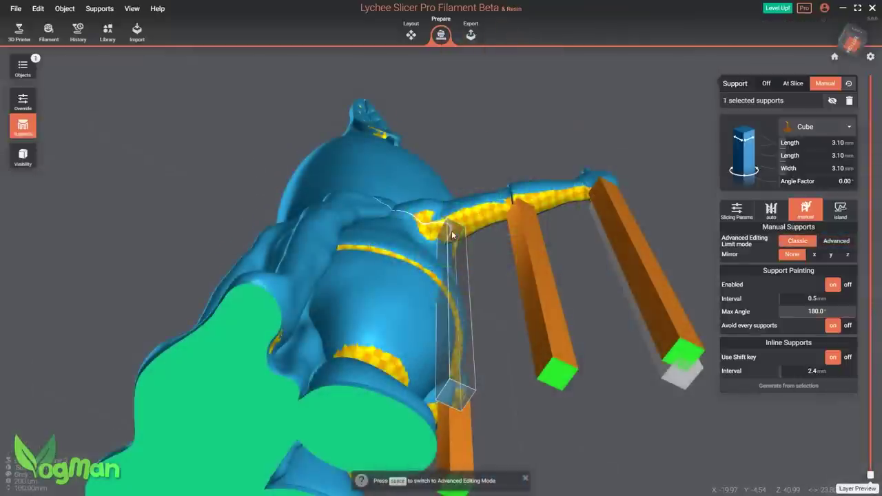
- Place an inline row of cube supports along the underside of the figure's outstretched arm
left_click(526, 214)
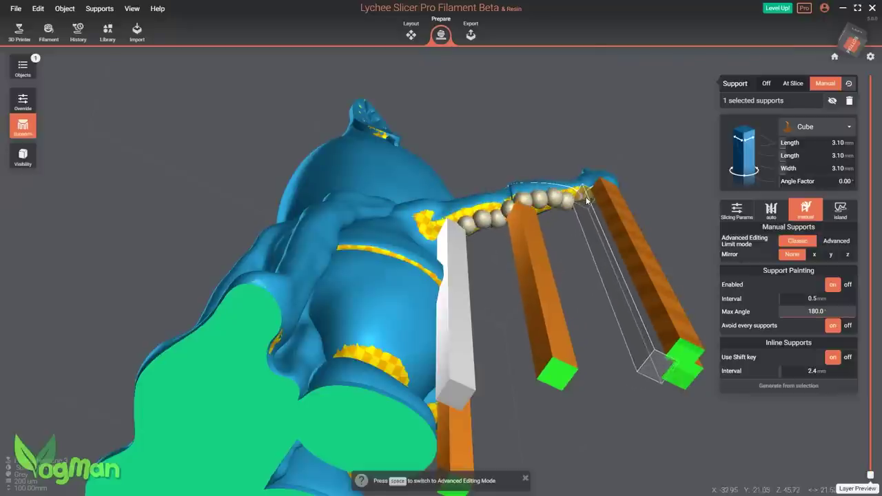
left_click(582, 196, "shift")
right_click_drag(630, 143, 587, 179)
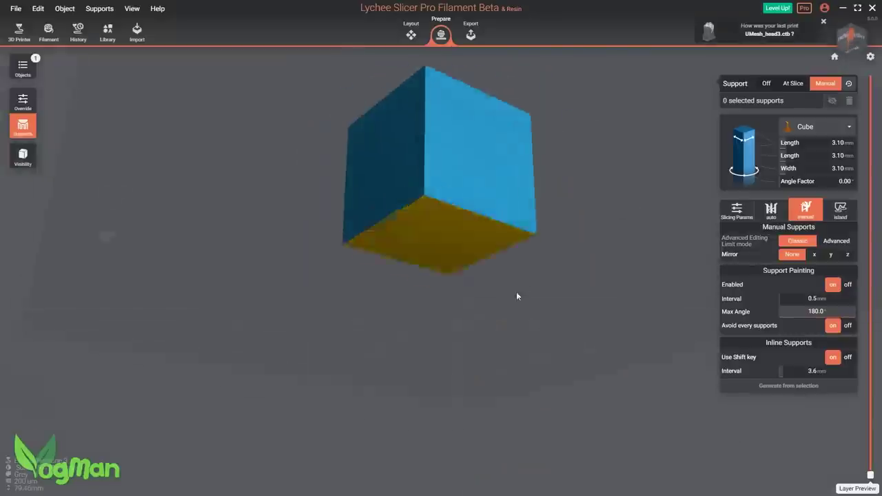
- Place corner supports beneath the raised cube and generate inline support rows along two adjacent bottom edges
right_click_drag(516, 291, 318, 241)
left_click(319, 241)
left_click(445, 204)
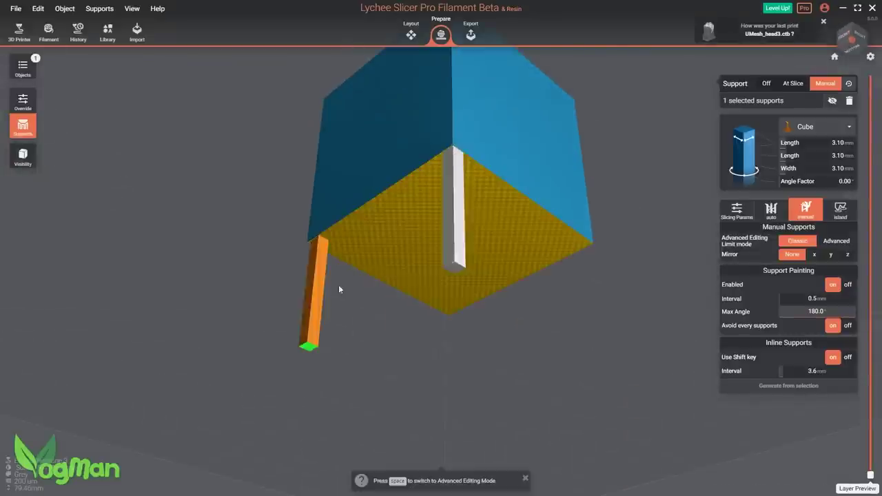
left_click(809, 391)
right_click_drag(655, 385, 592, 180)
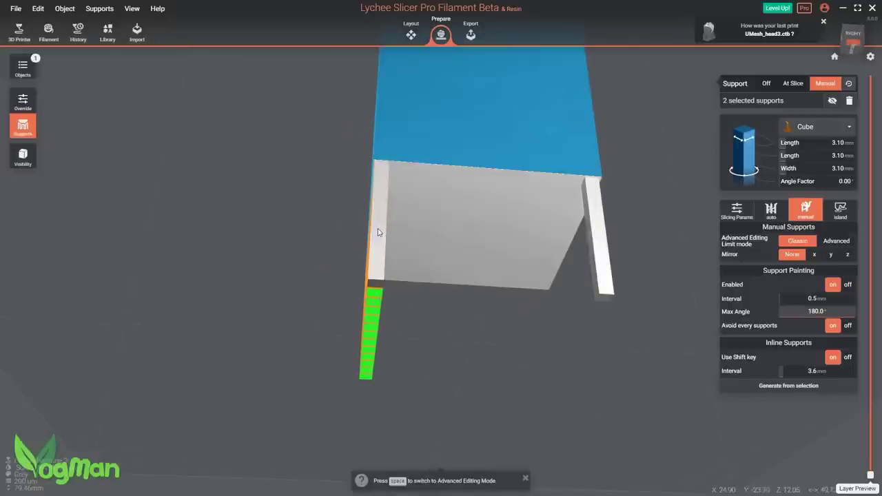
left_click(793, 386)
- Add a support at the cube's remaining bottom corner and generate inline rows along the other two edges
right_click_drag(630, 362, 388, 414)
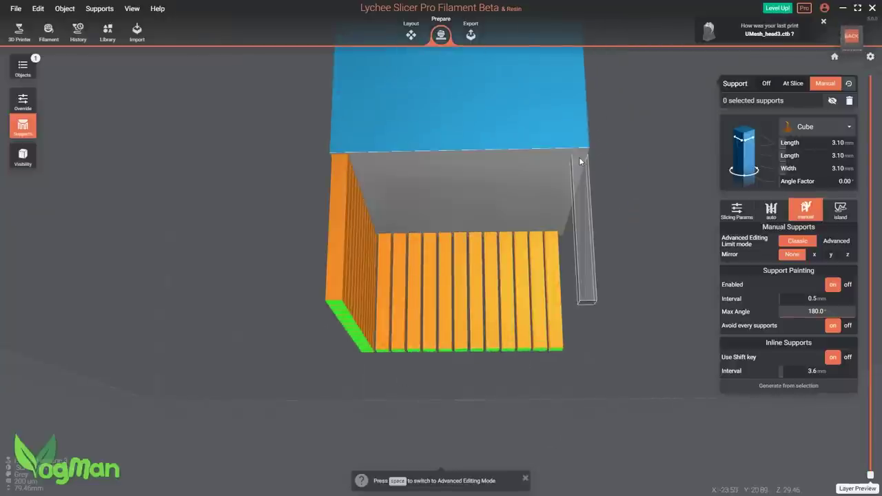
left_click(578, 158)
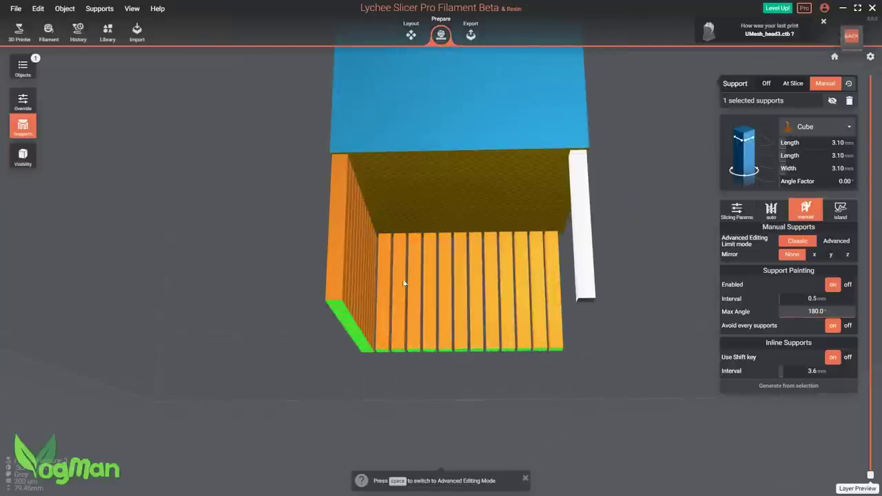
left_click(781, 390)
right_click_drag(551, 372, 294, 260)
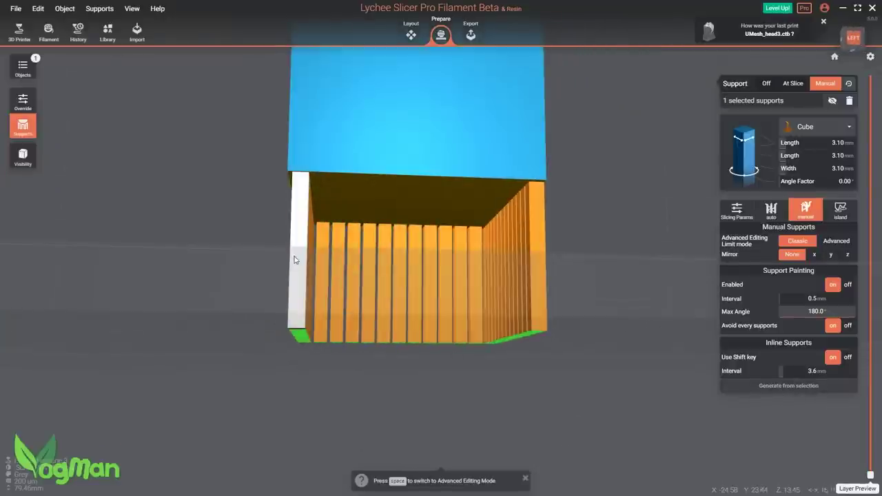
left_click(764, 387)
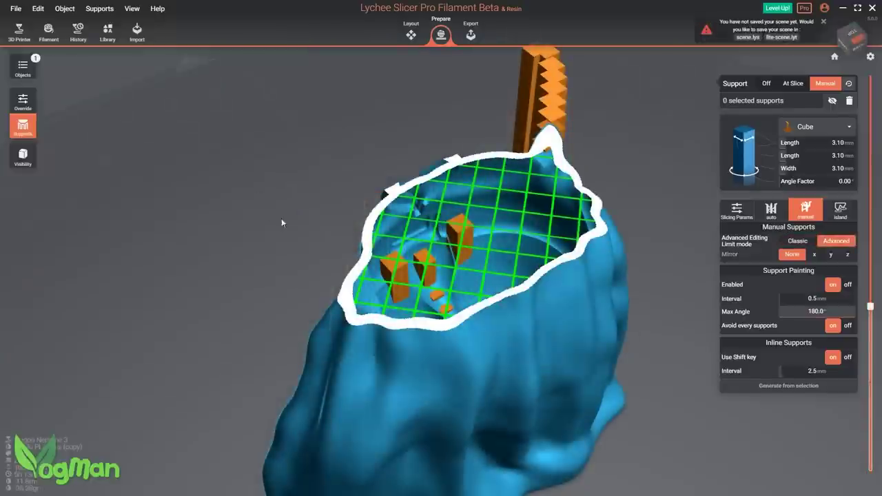
right_click_drag(281, 218, 632, 167)
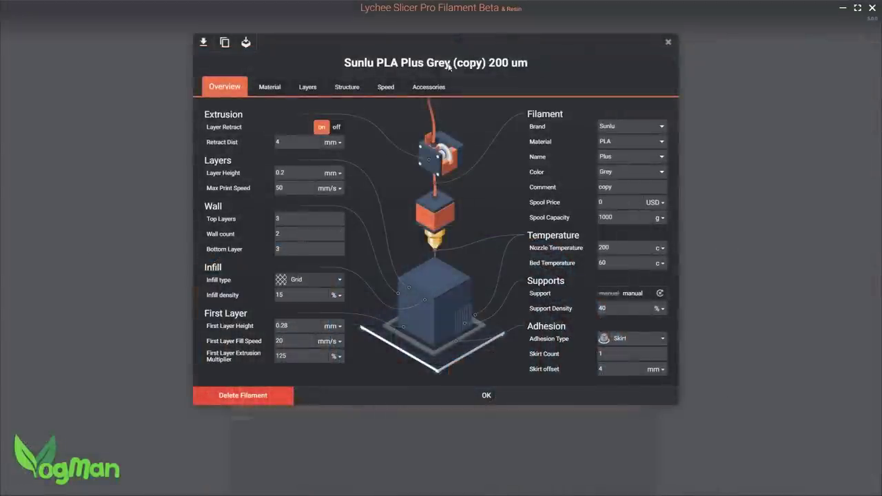
- Review the material, layer, structure, speed and accessory settings of the Sunlu PLA Plus Grey (copy) filament profile
left_click(270, 87)
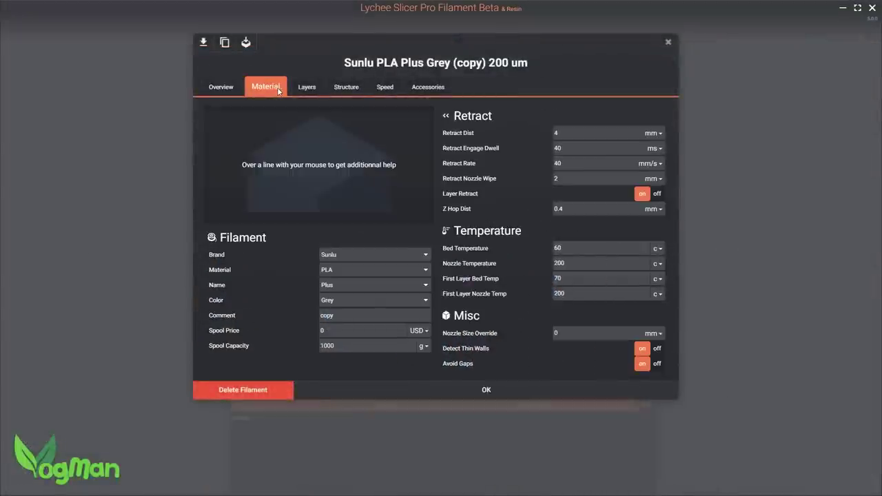
left_click(306, 90)
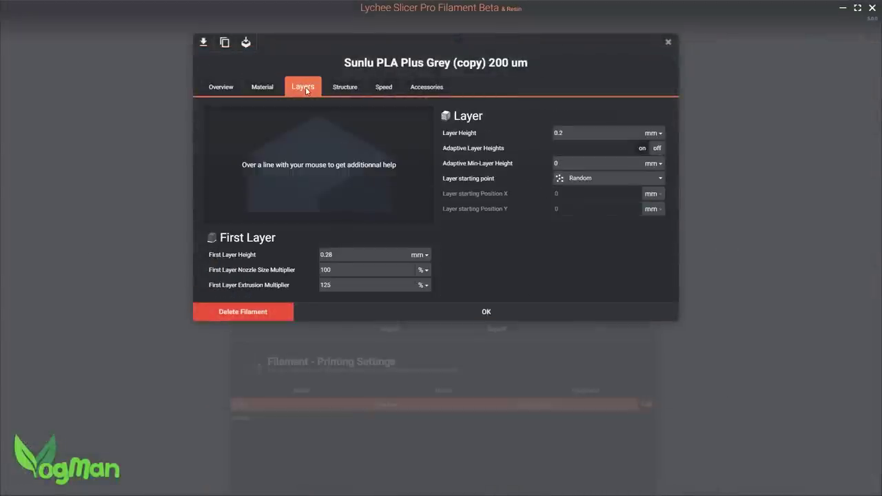
left_click(340, 89)
left_click(378, 88)
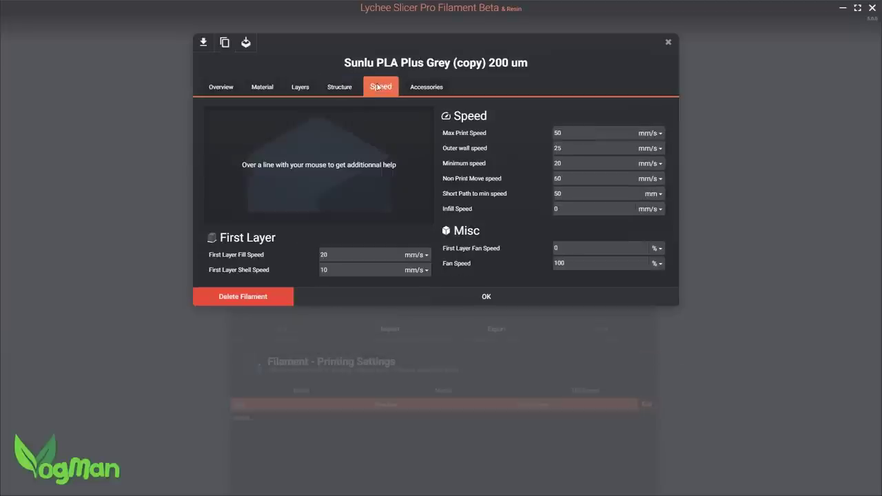
left_click(435, 92)
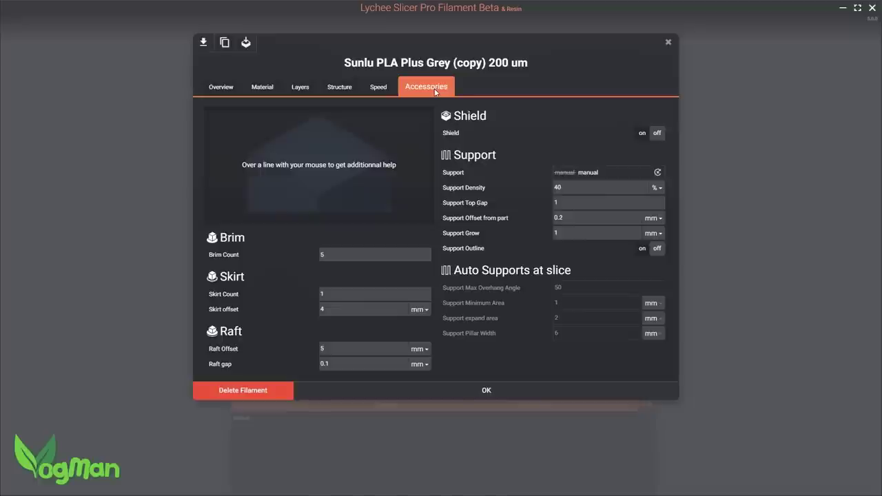
left_click(224, 94)
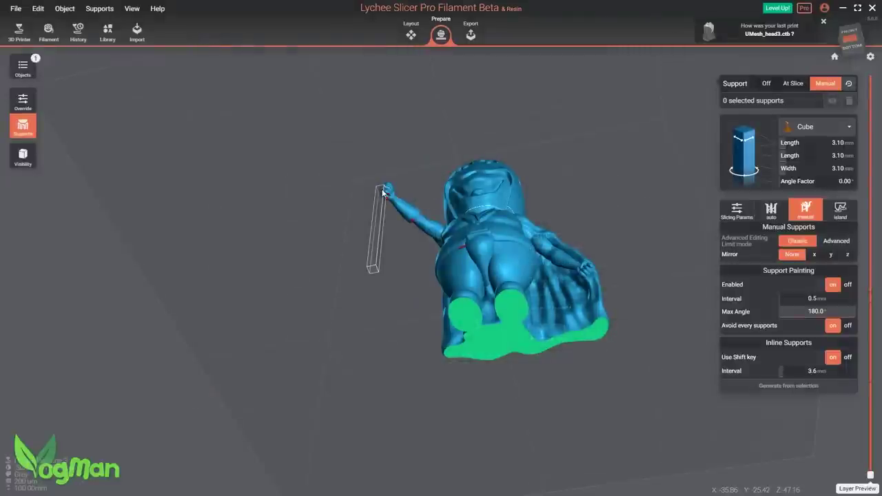
- Place inline rows of cube supports beneath both of the figure's arms and across the underside of its lower body
left_click(383, 193)
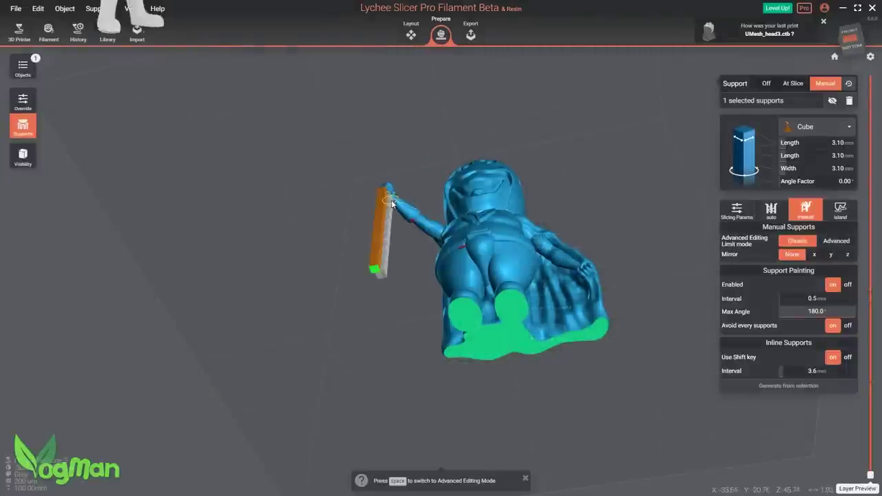
left_click_drag(391, 204, 439, 240, "shift")
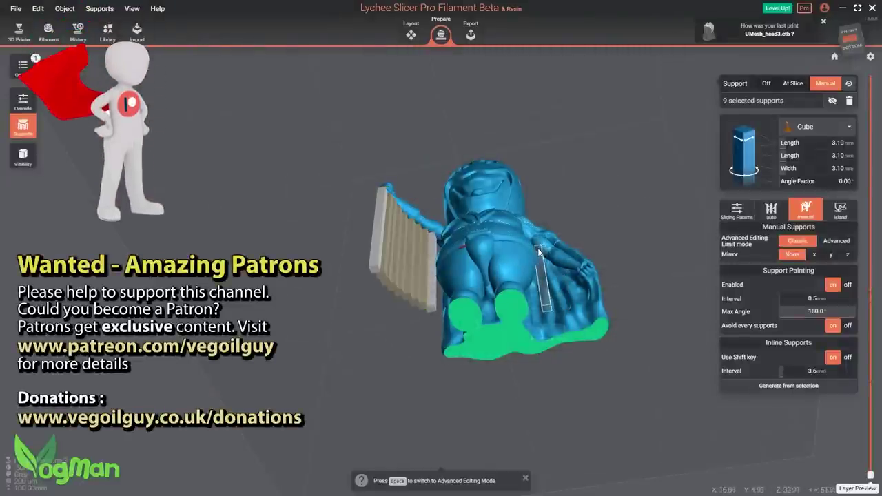
left_click_drag(545, 257, 584, 275, "shift")
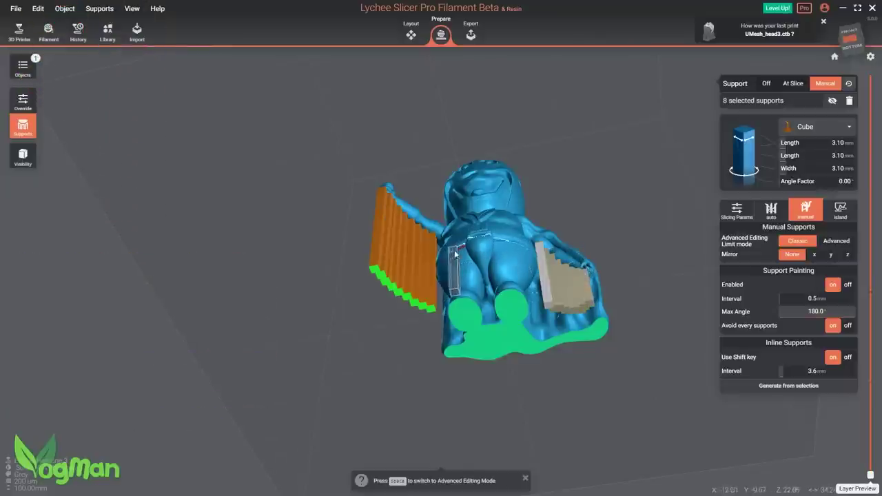
left_click_drag(460, 252, 496, 242, "shift")
key("space")
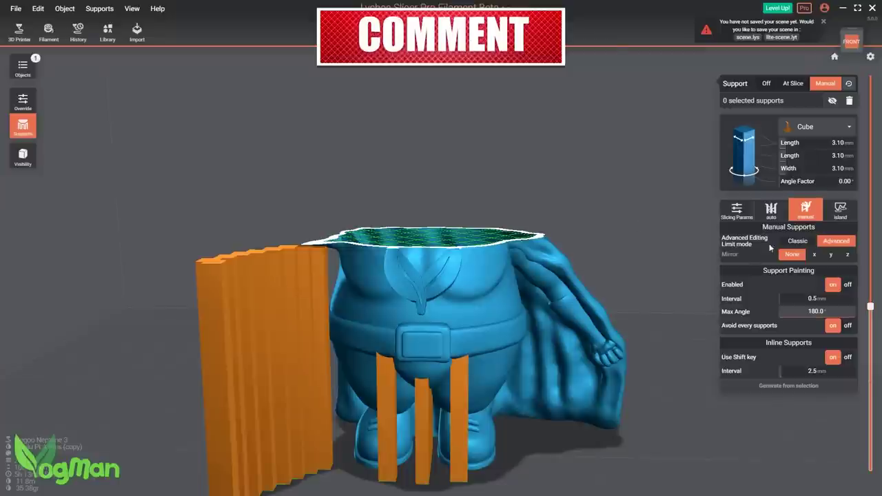
- Raise the layer preview from the torso to the top of the head and examine the supported figure all around
left_click_drag(872, 305, 869, 262)
left_click_drag(867, 231, 861, 182)
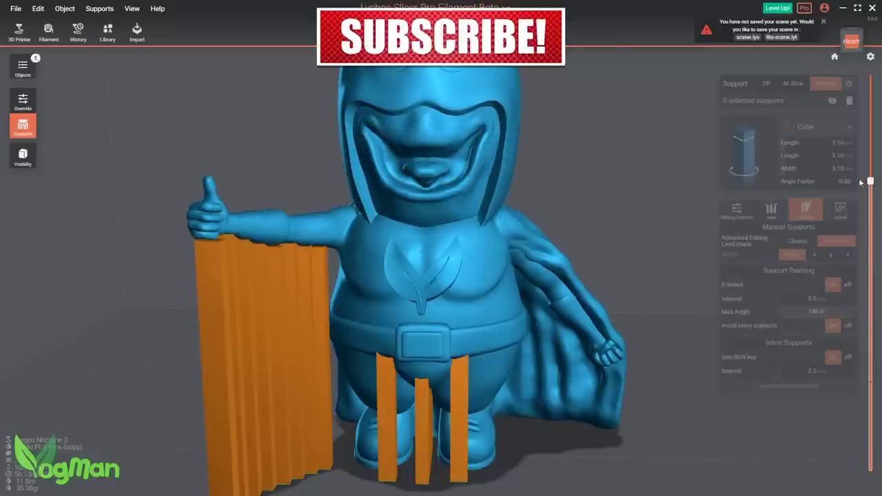
left_click_drag(845, 114, 840, 68)
scroll(689, 93, "down", 2)
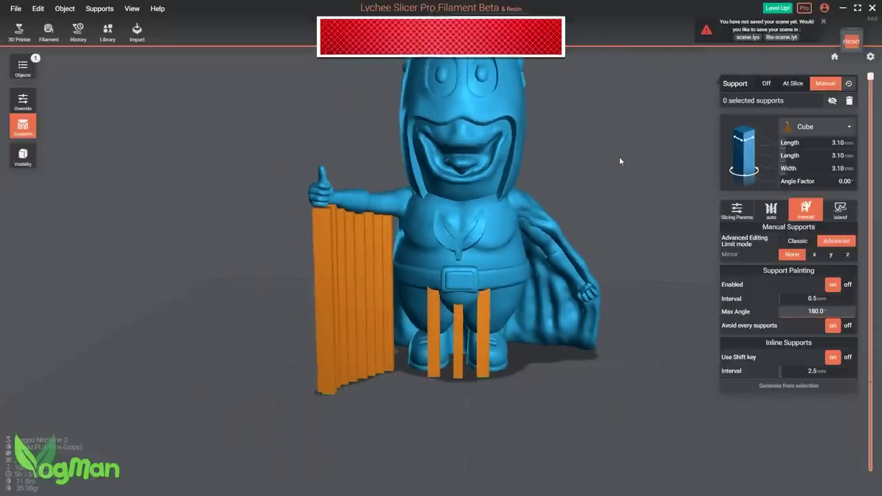
left_click_drag(619, 156, 552, 152)
left_click_drag(303, 259, 433, 299)
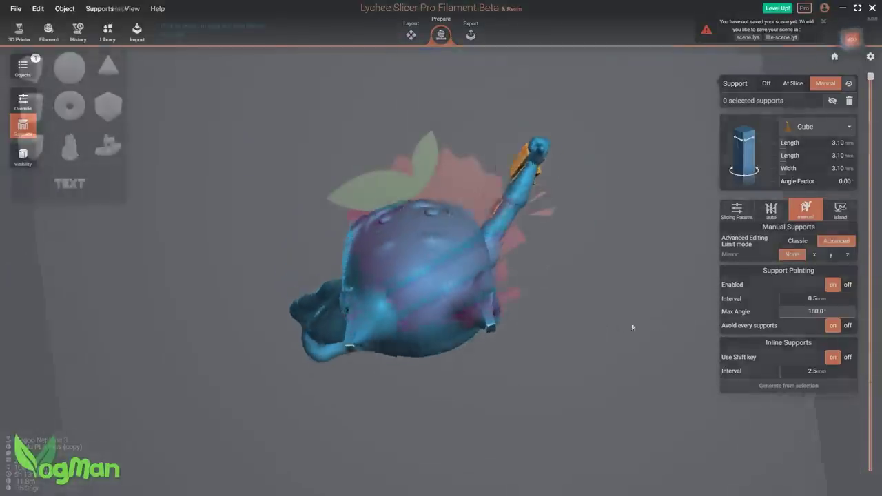